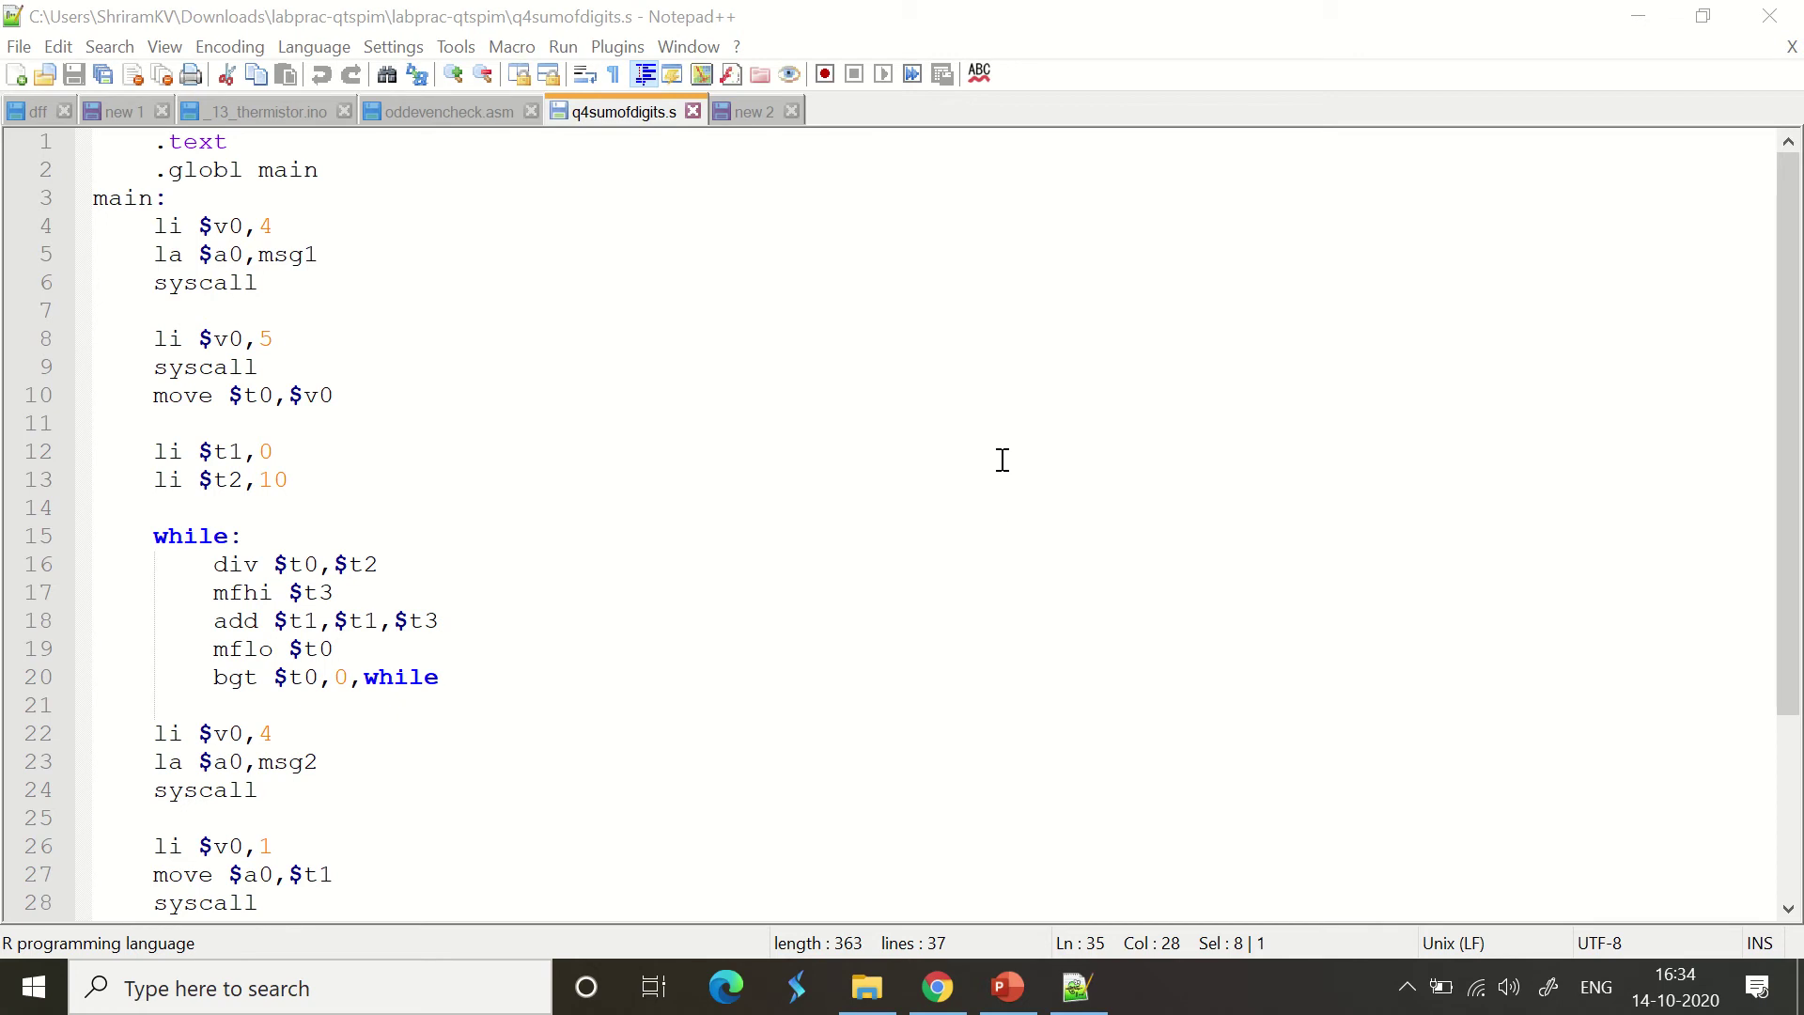
- In new 2, write the example 123 = 1+2+3 = 6 and the divisions 123/10, 12/10, 1/10
left_click(754, 111)
type("12")
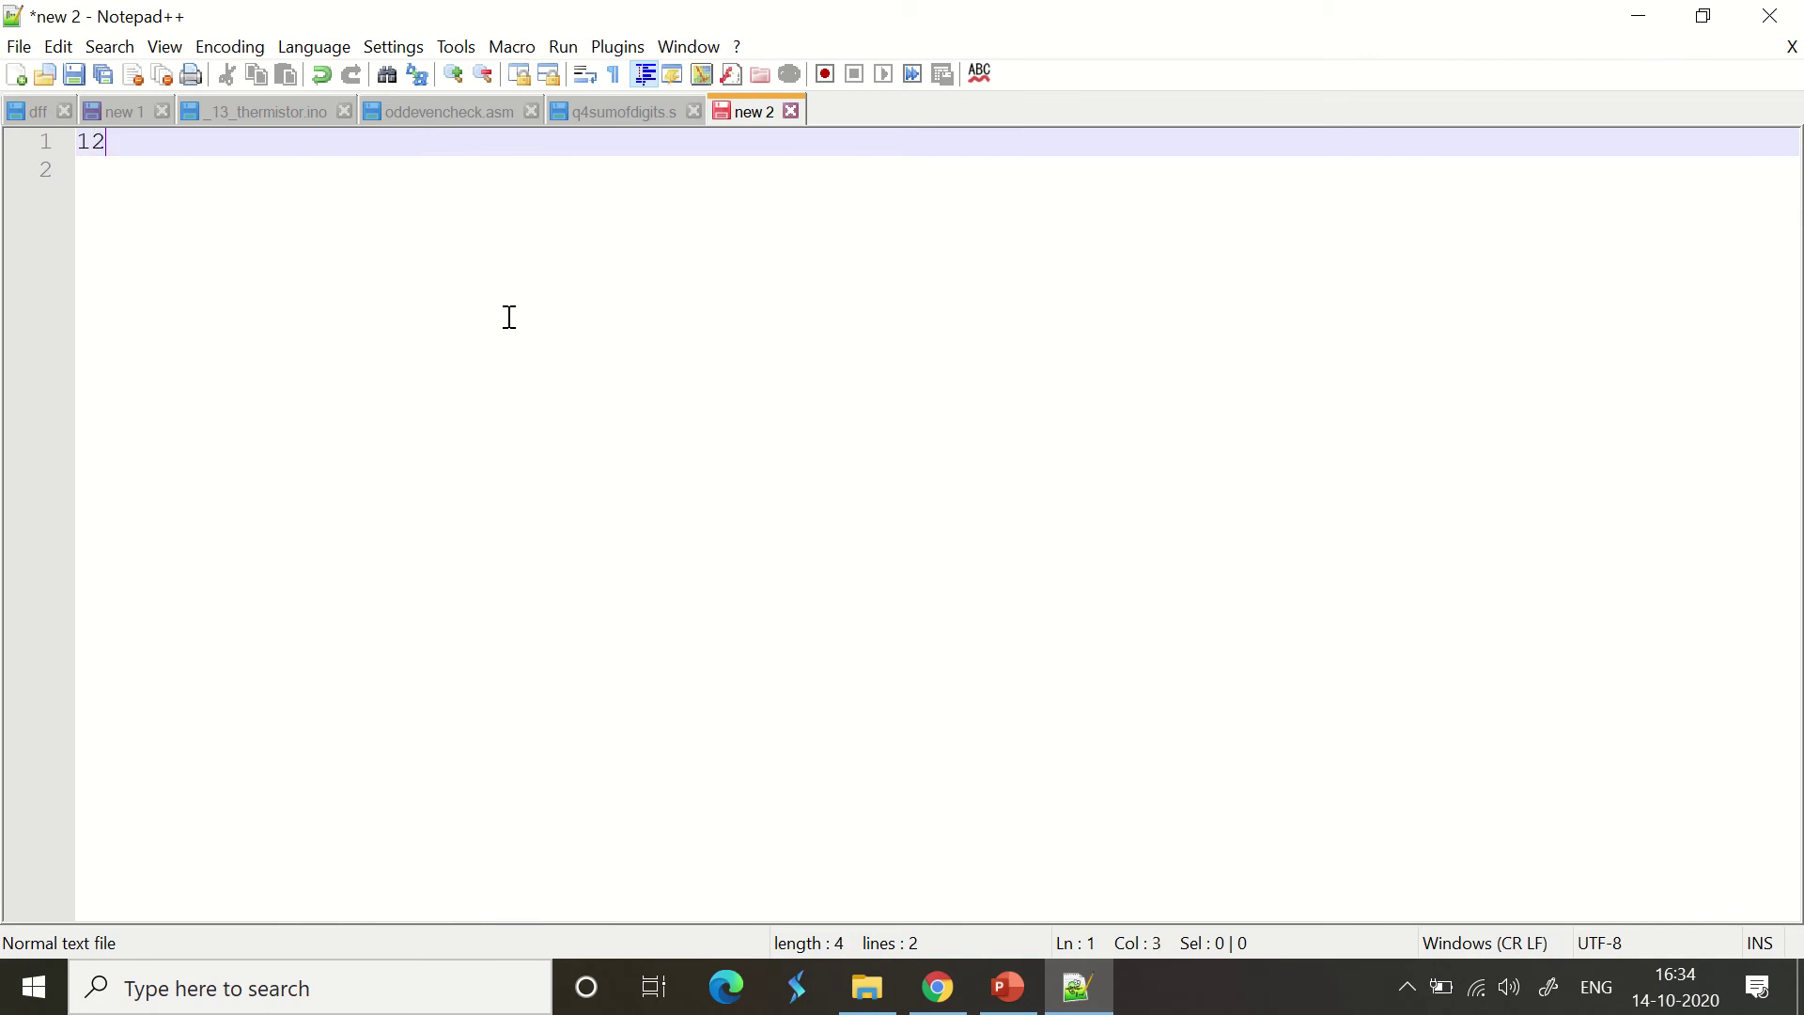
type("3 ")
type("= 1 + 2+ ")
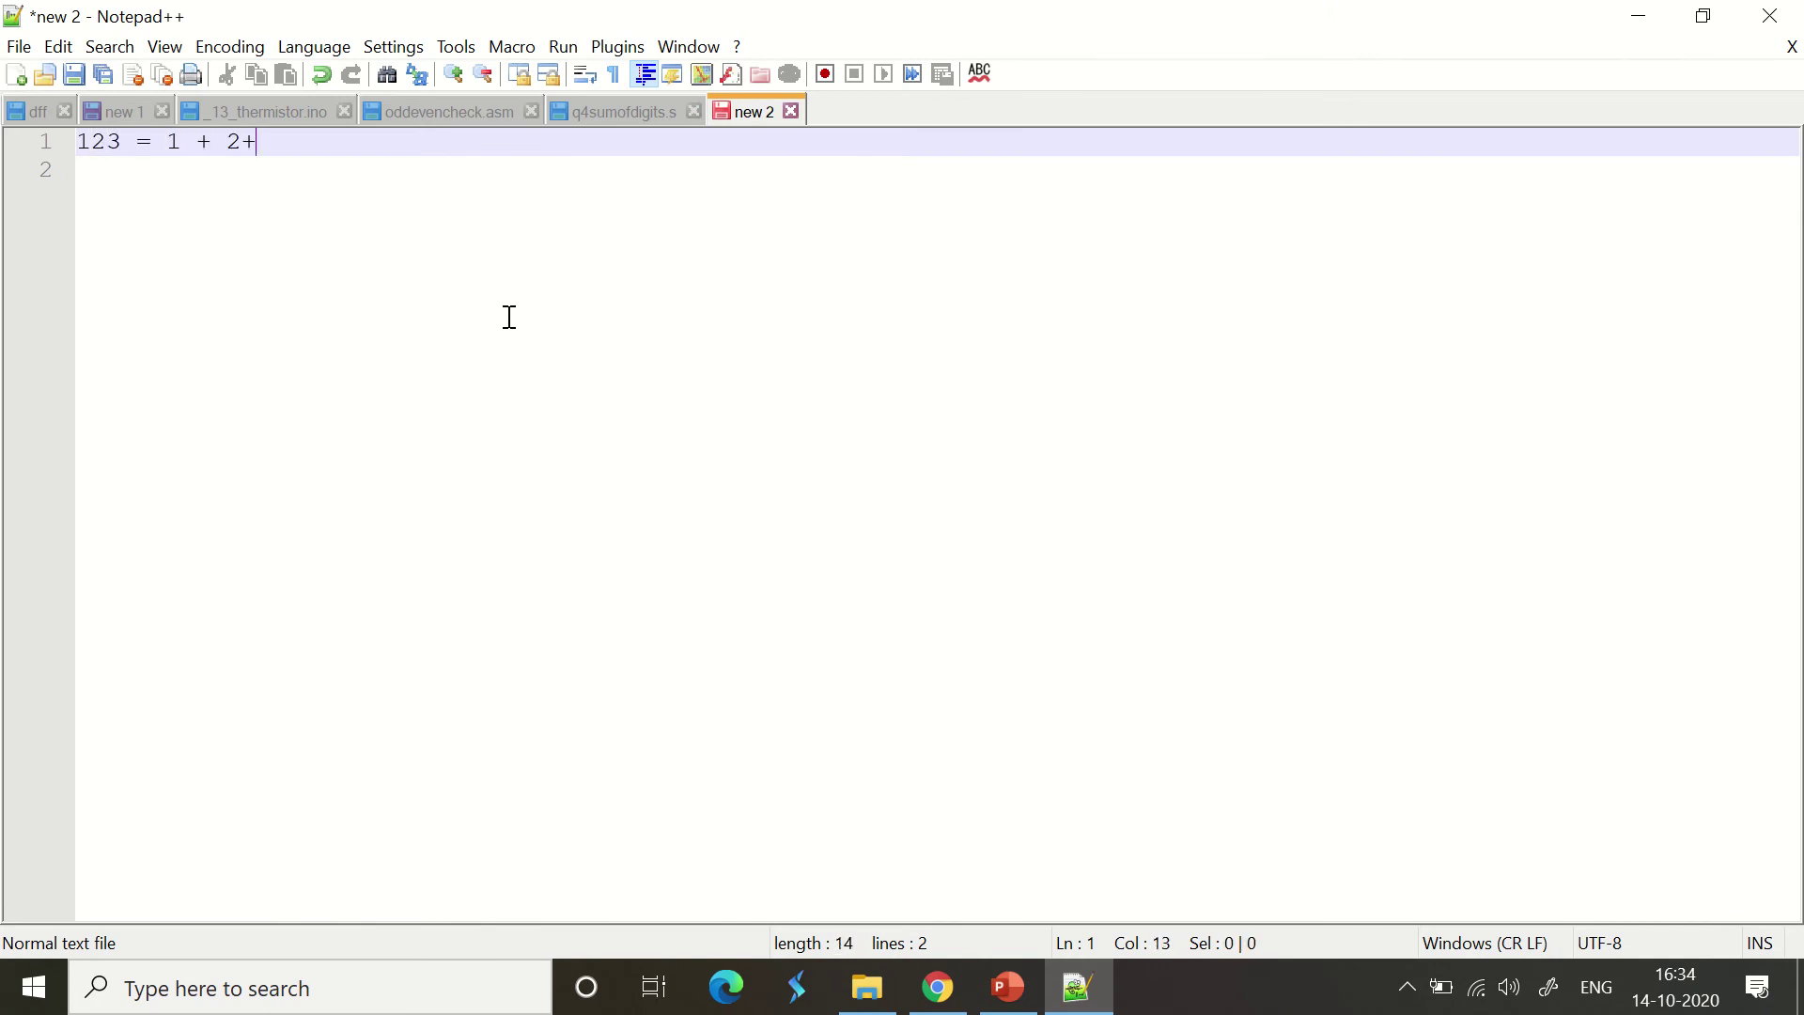
type("3 = ")
type("6")
key("Return")
type("123 ")
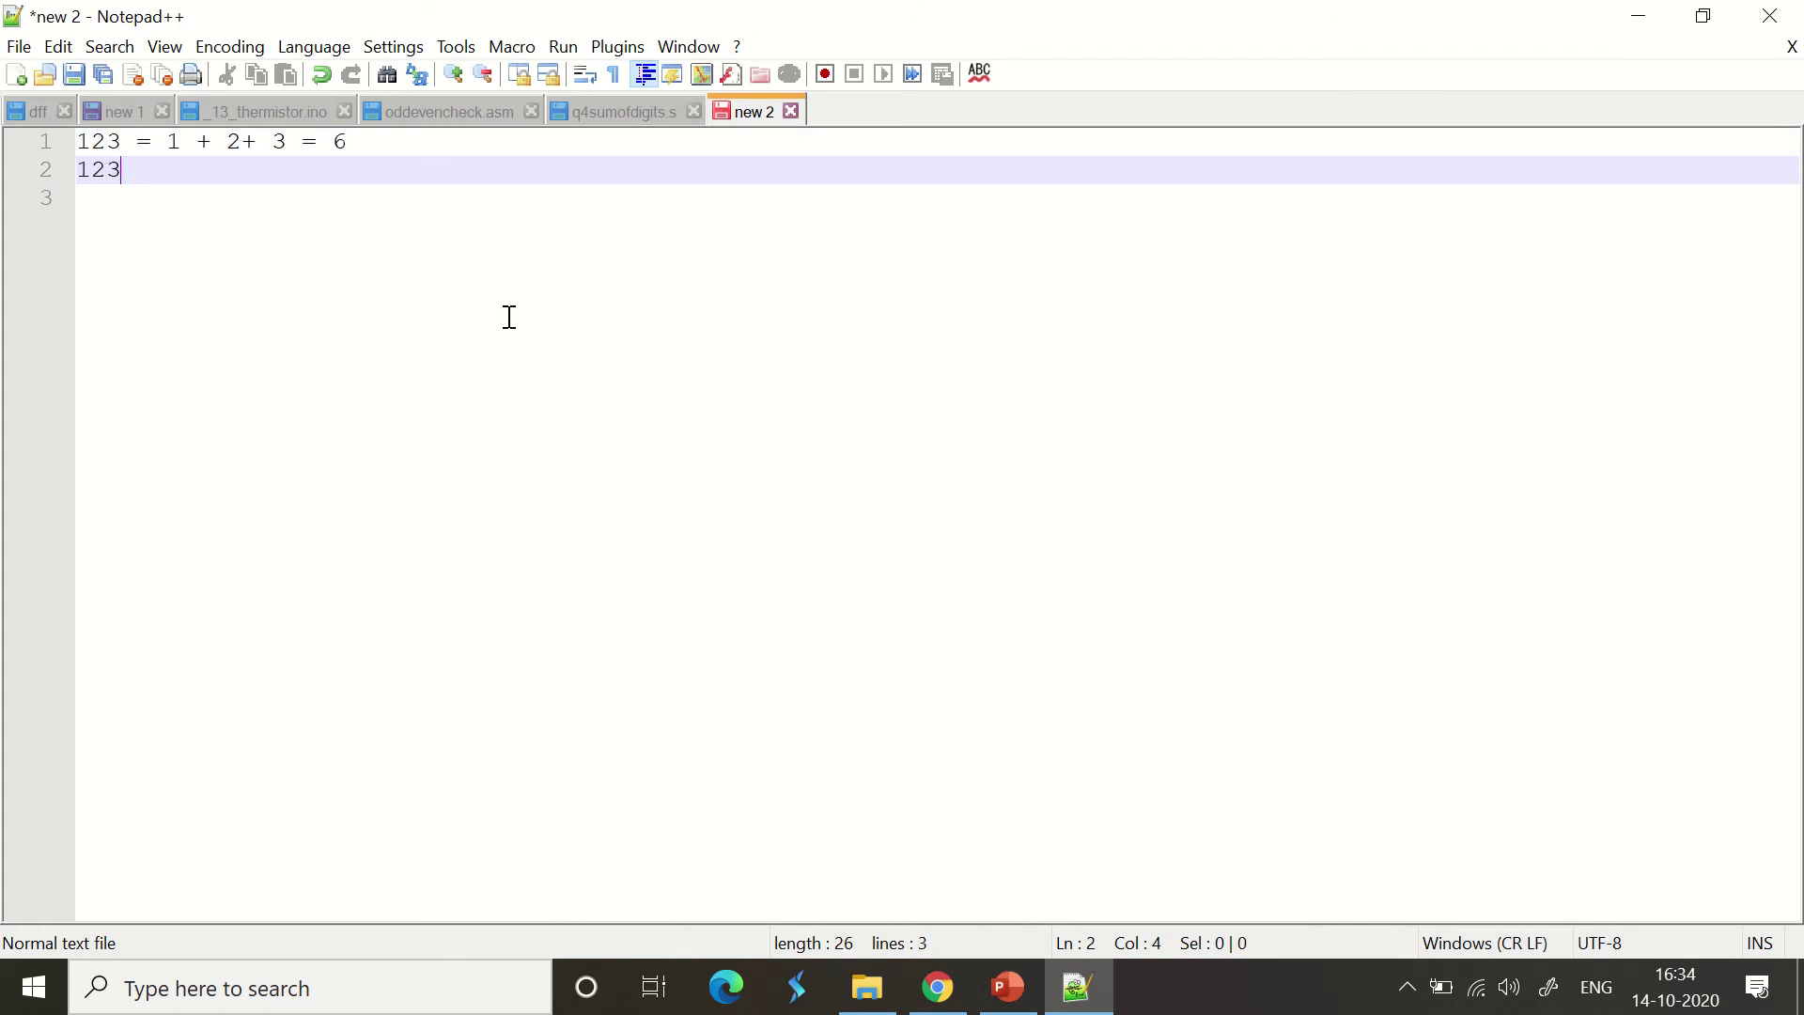
type("/ 10 ")
type("= 3")
key("Return")
type("12")
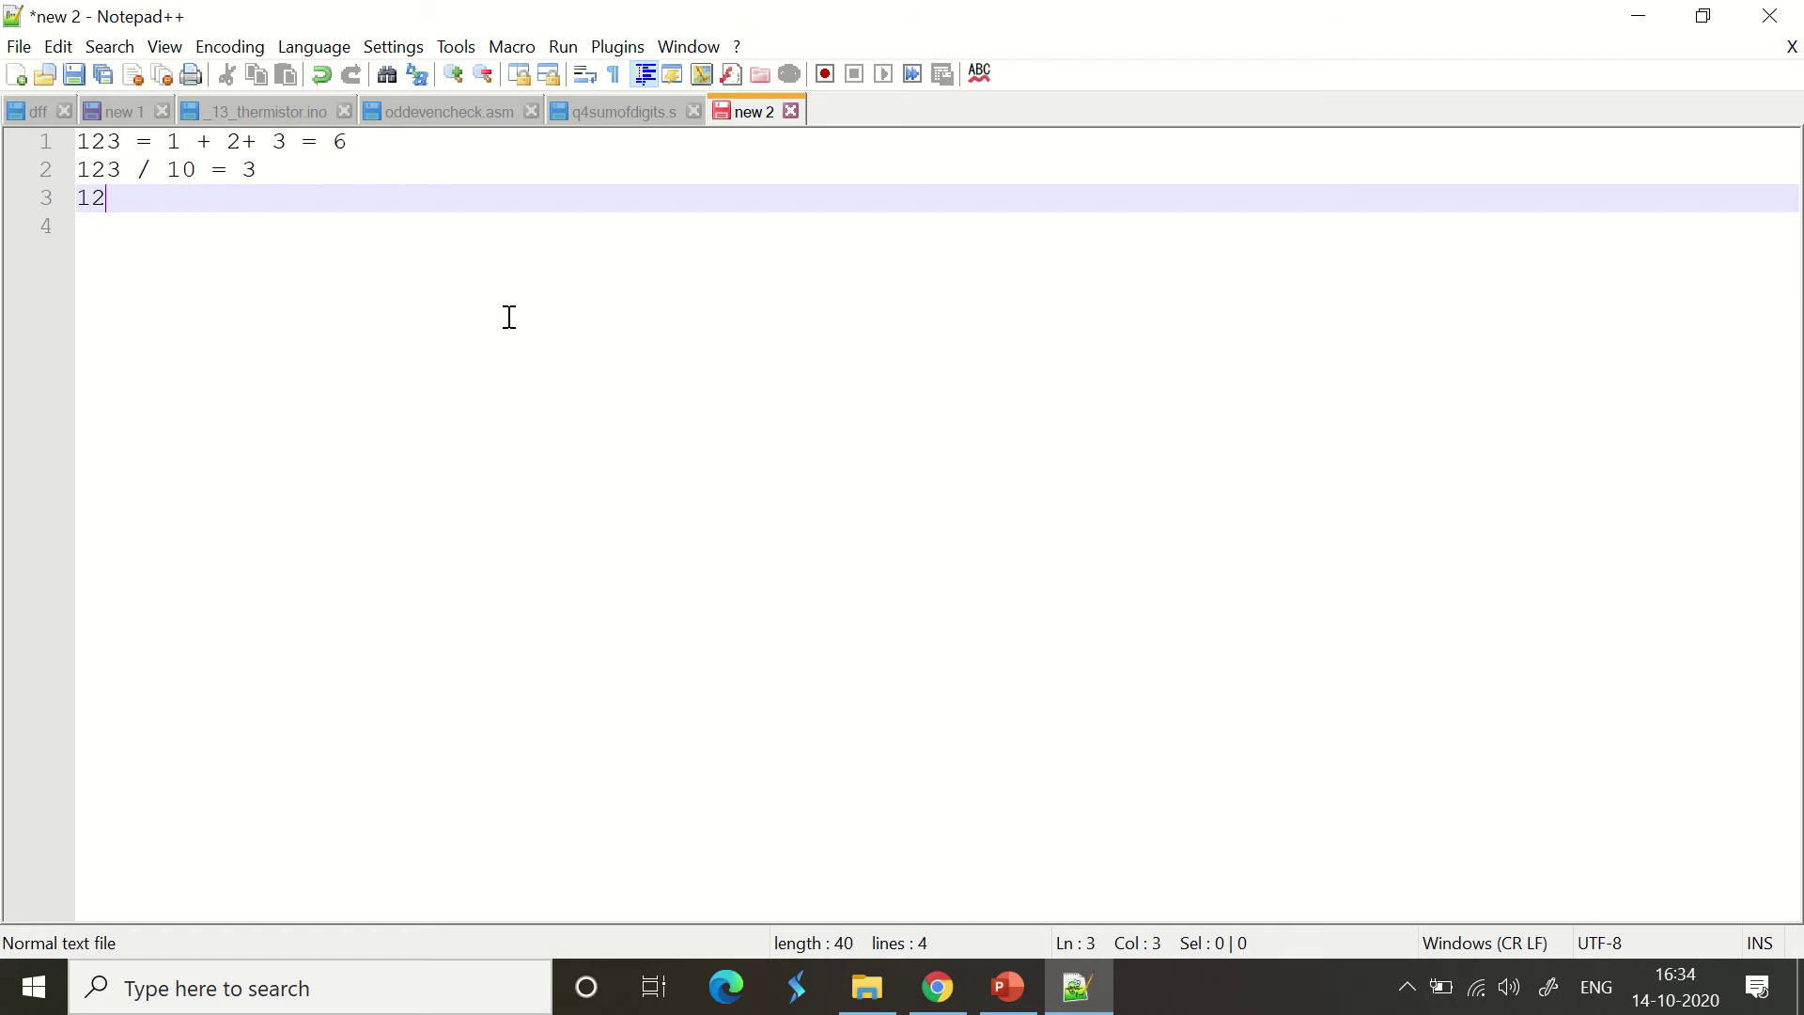
type("/10 = ")
type("2")
key("Return")
type("1/10 ")
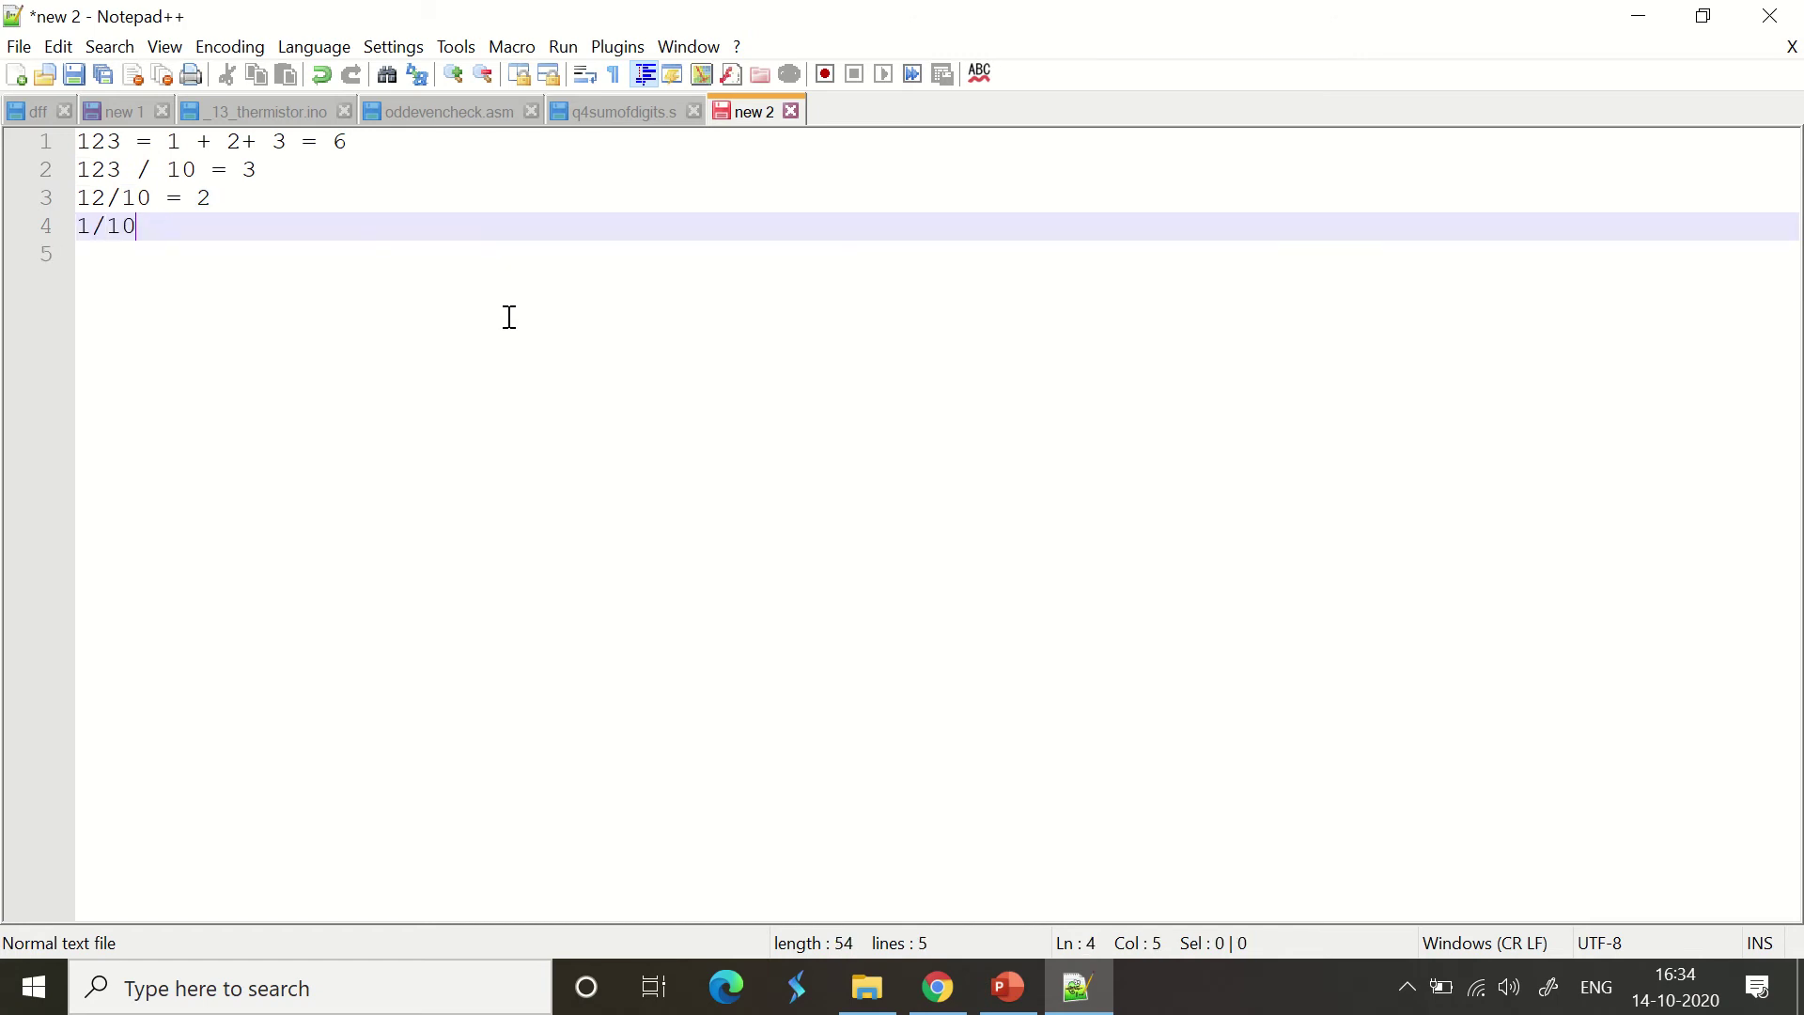
type("= 1")
key("Return")
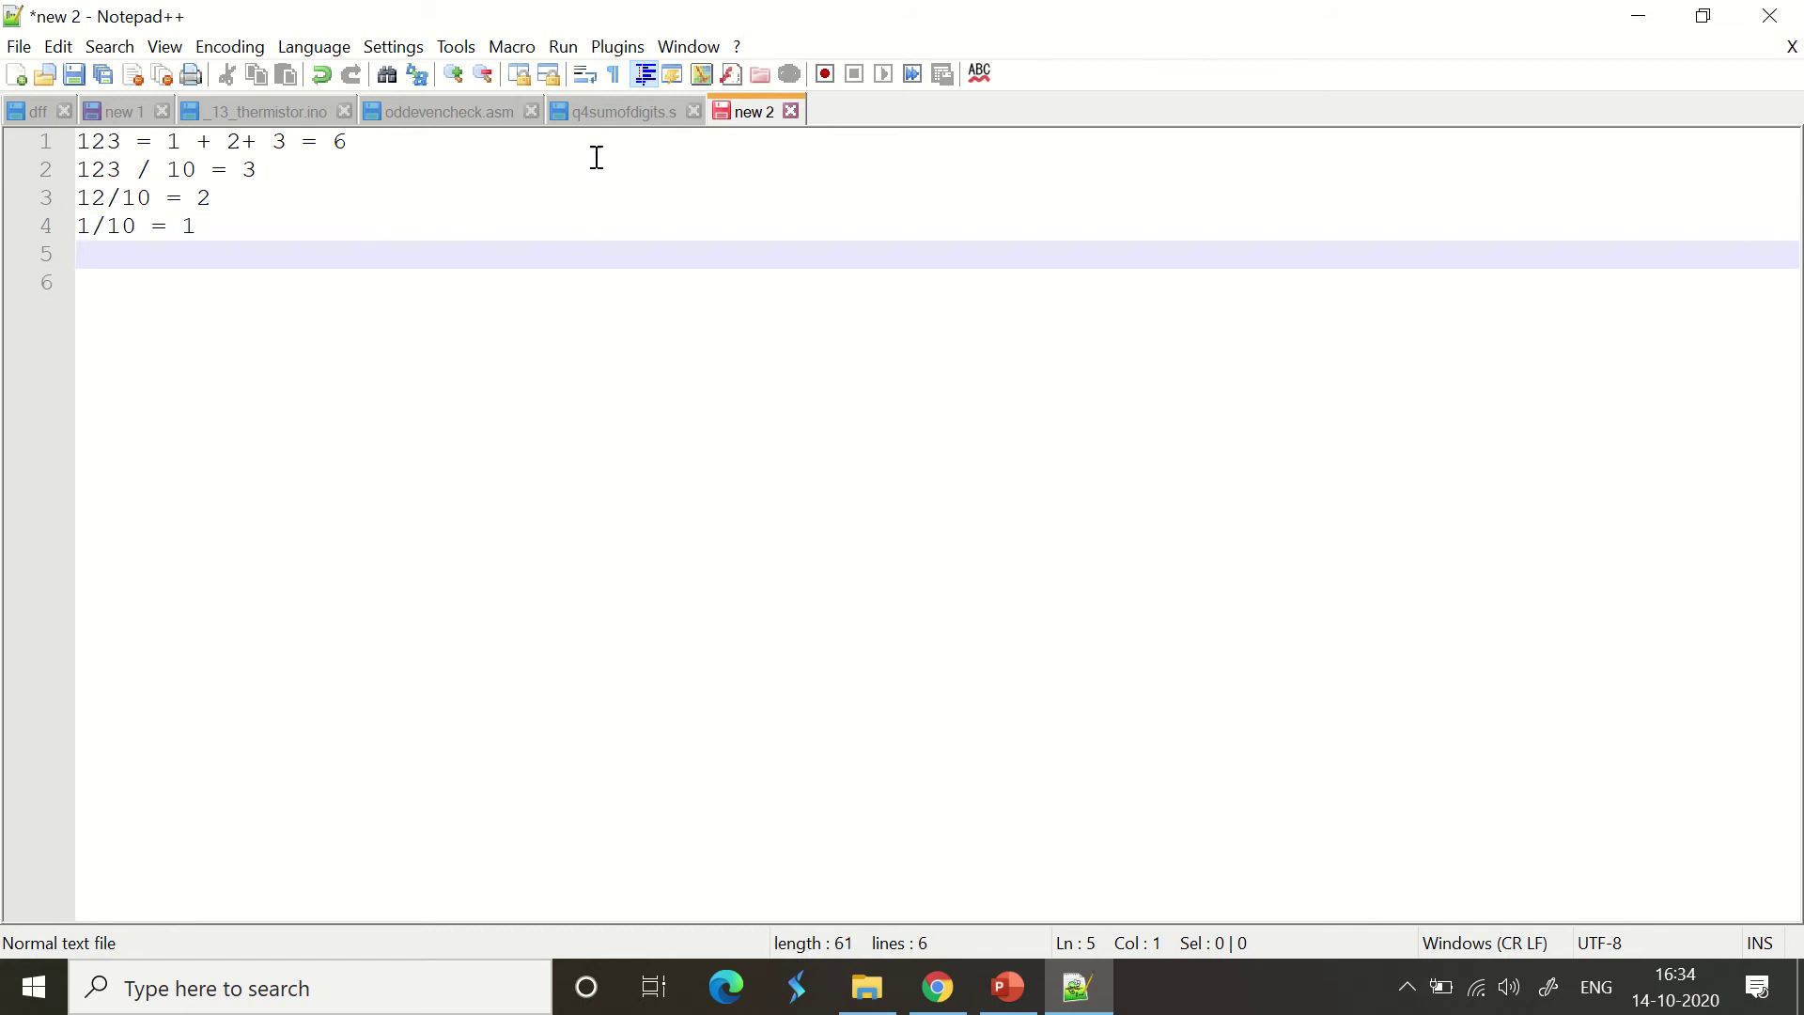
- Return to q4sumofdigits.s and highlight the .text and .globl main directives
left_click(621, 112)
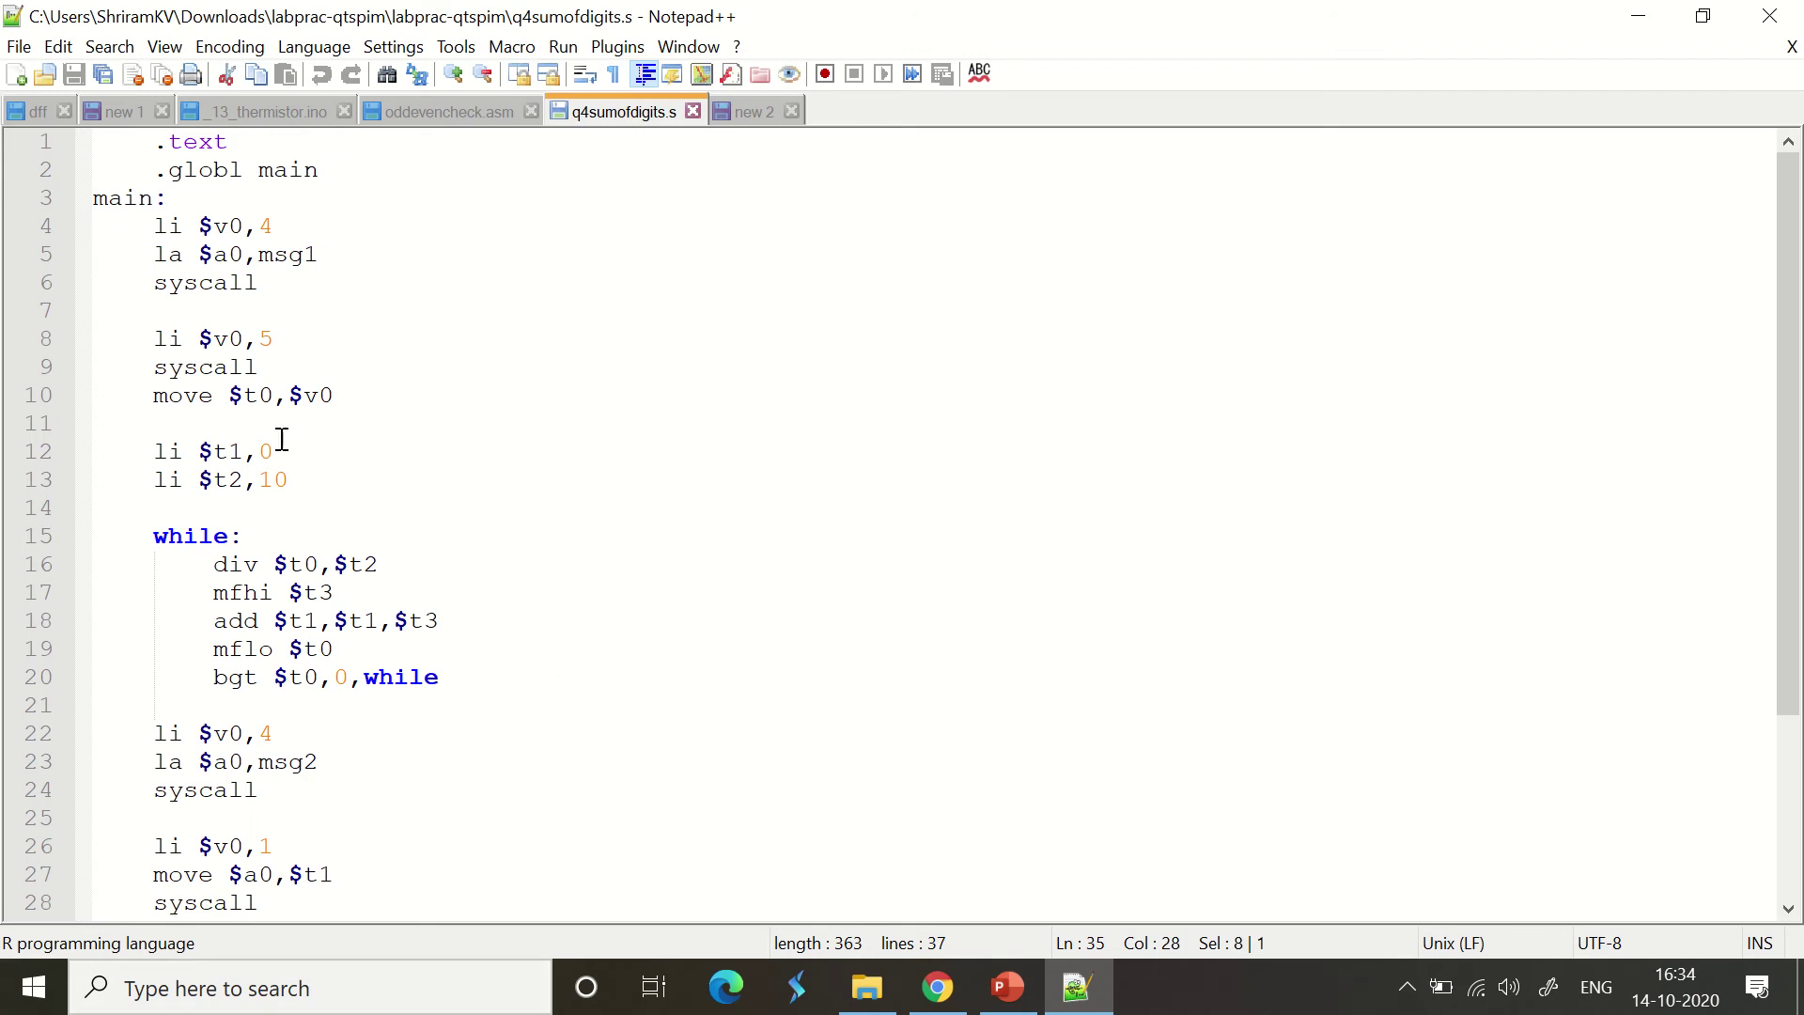
left_click(347, 181)
left_click_drag(319, 170, 156, 141)
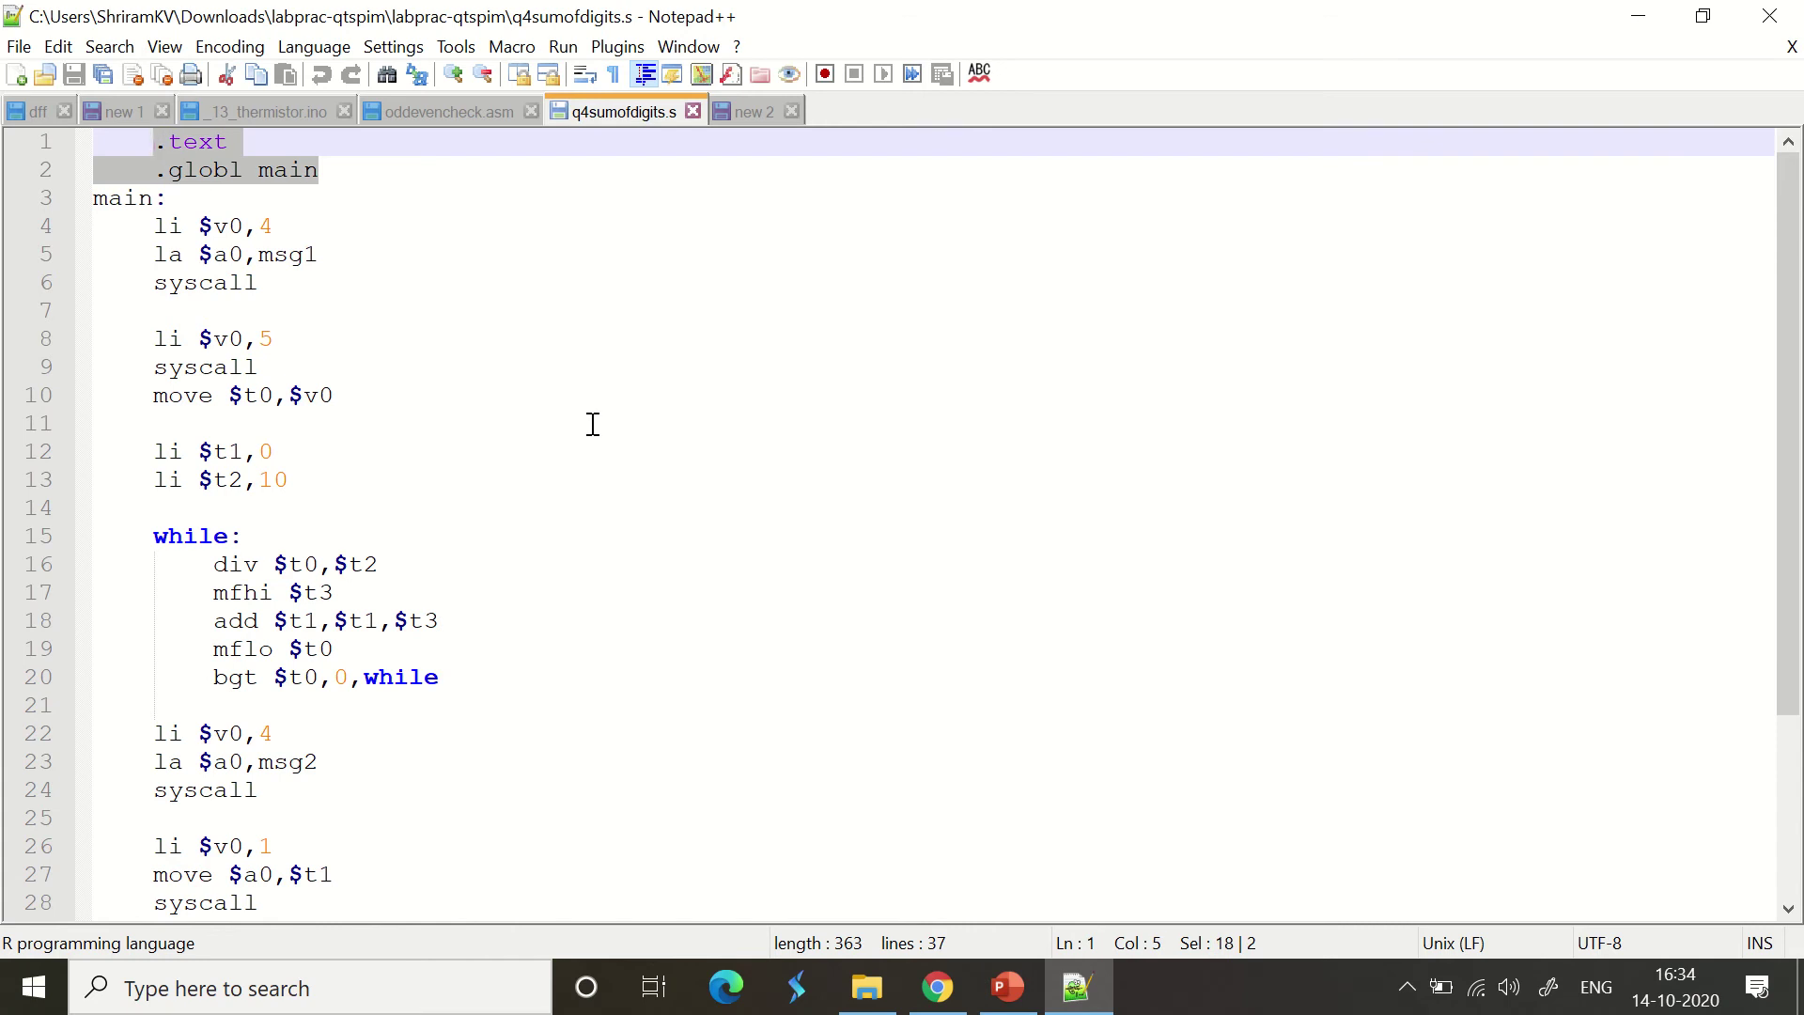
- Highlight the 4 in li $v0,4, the 'Enter number:' prompt and the three prompt-printing lines
double_click(266, 226)
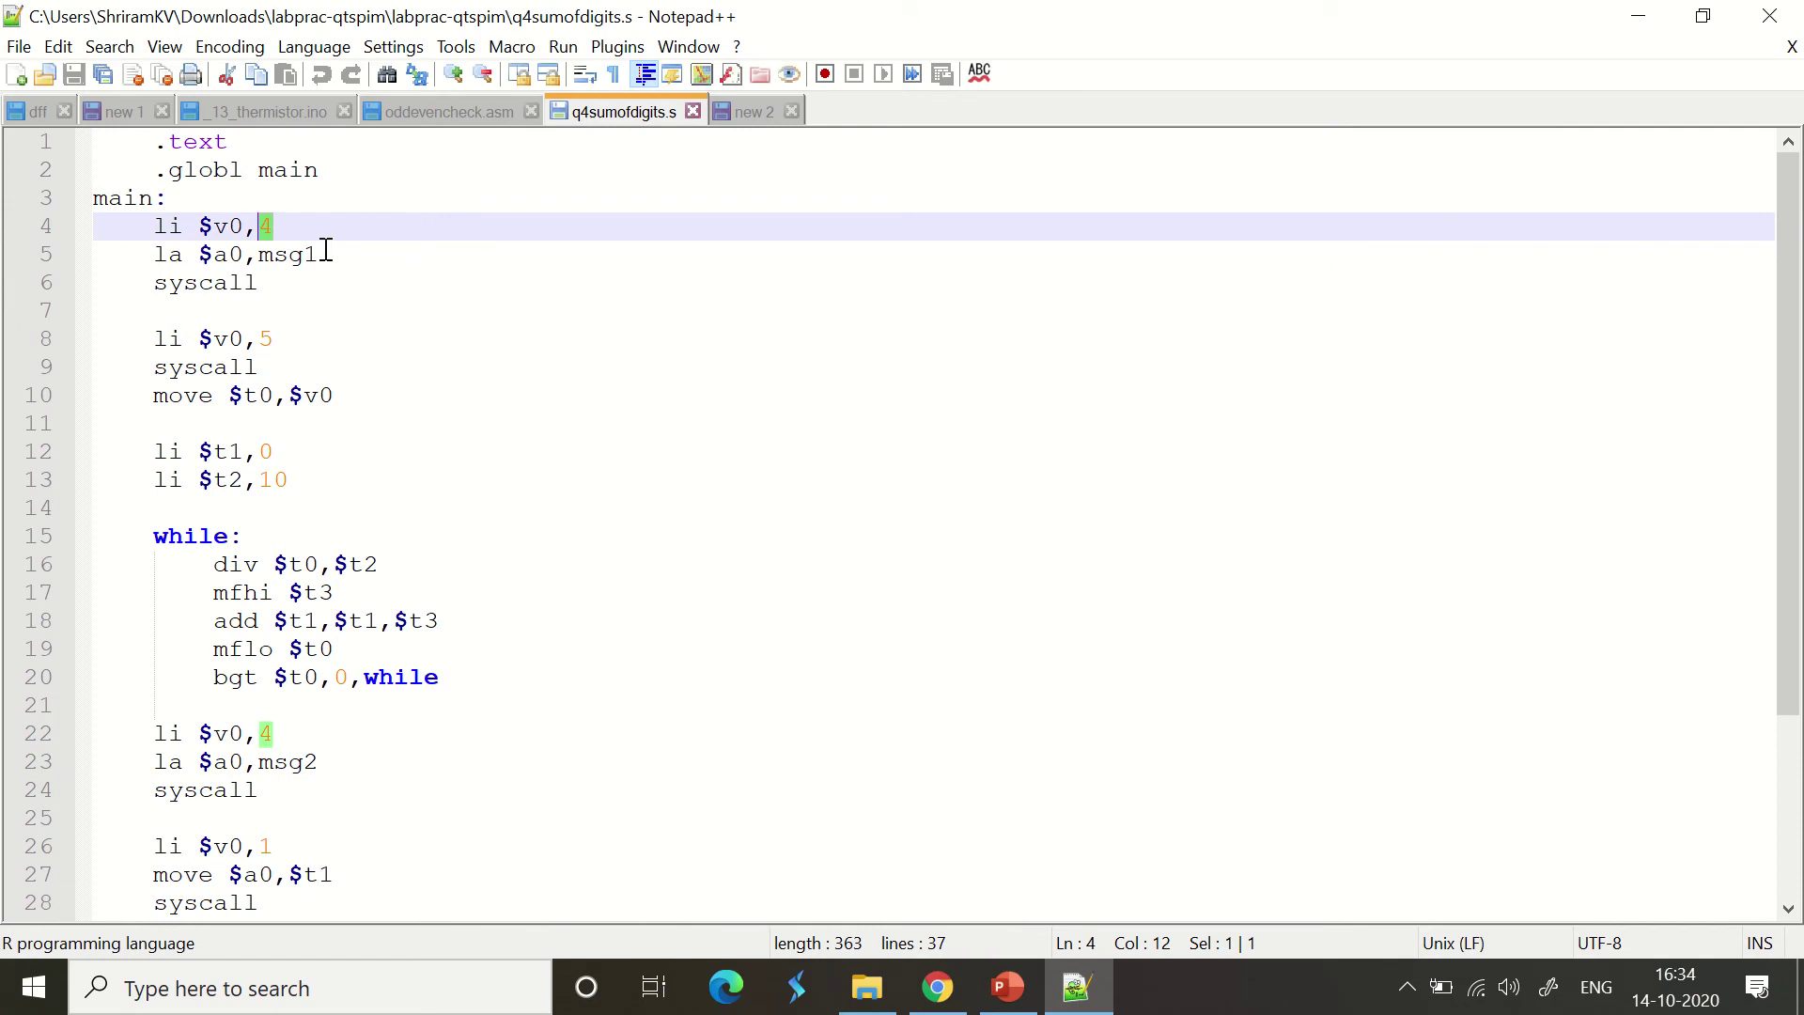
scroll(578, 780, "down", 3)
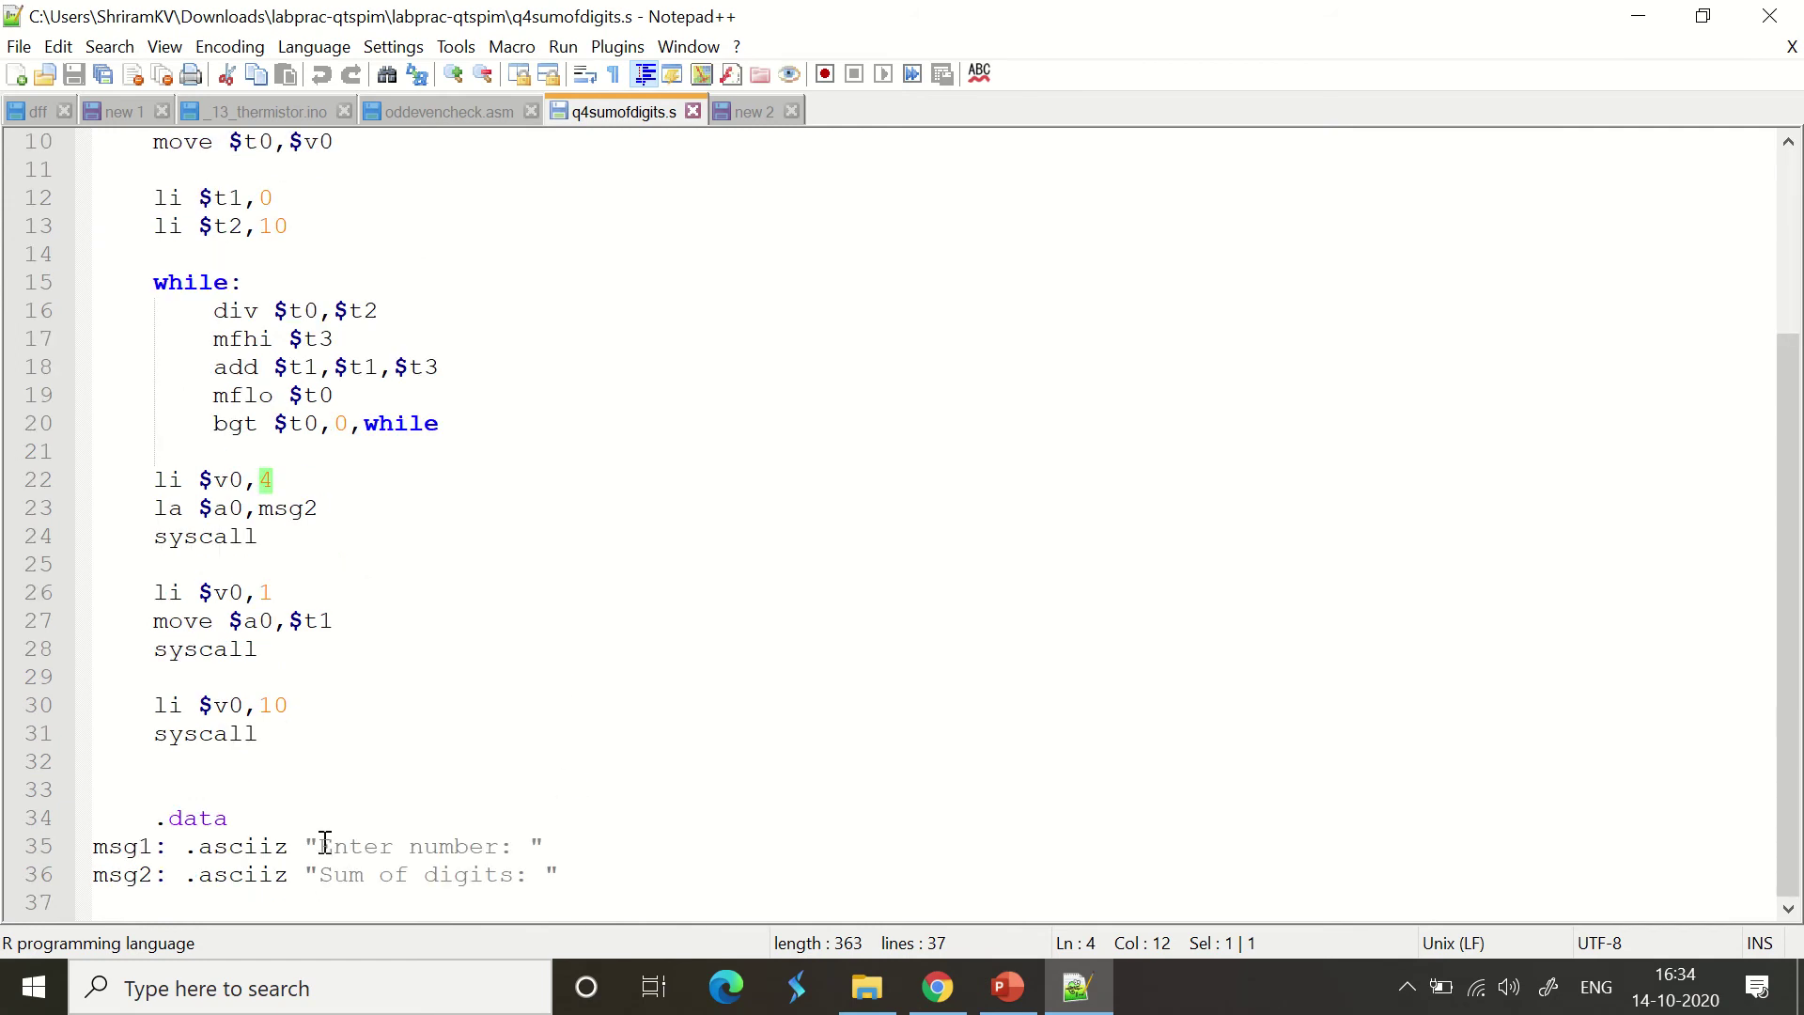
left_click_drag(320, 847, 523, 848)
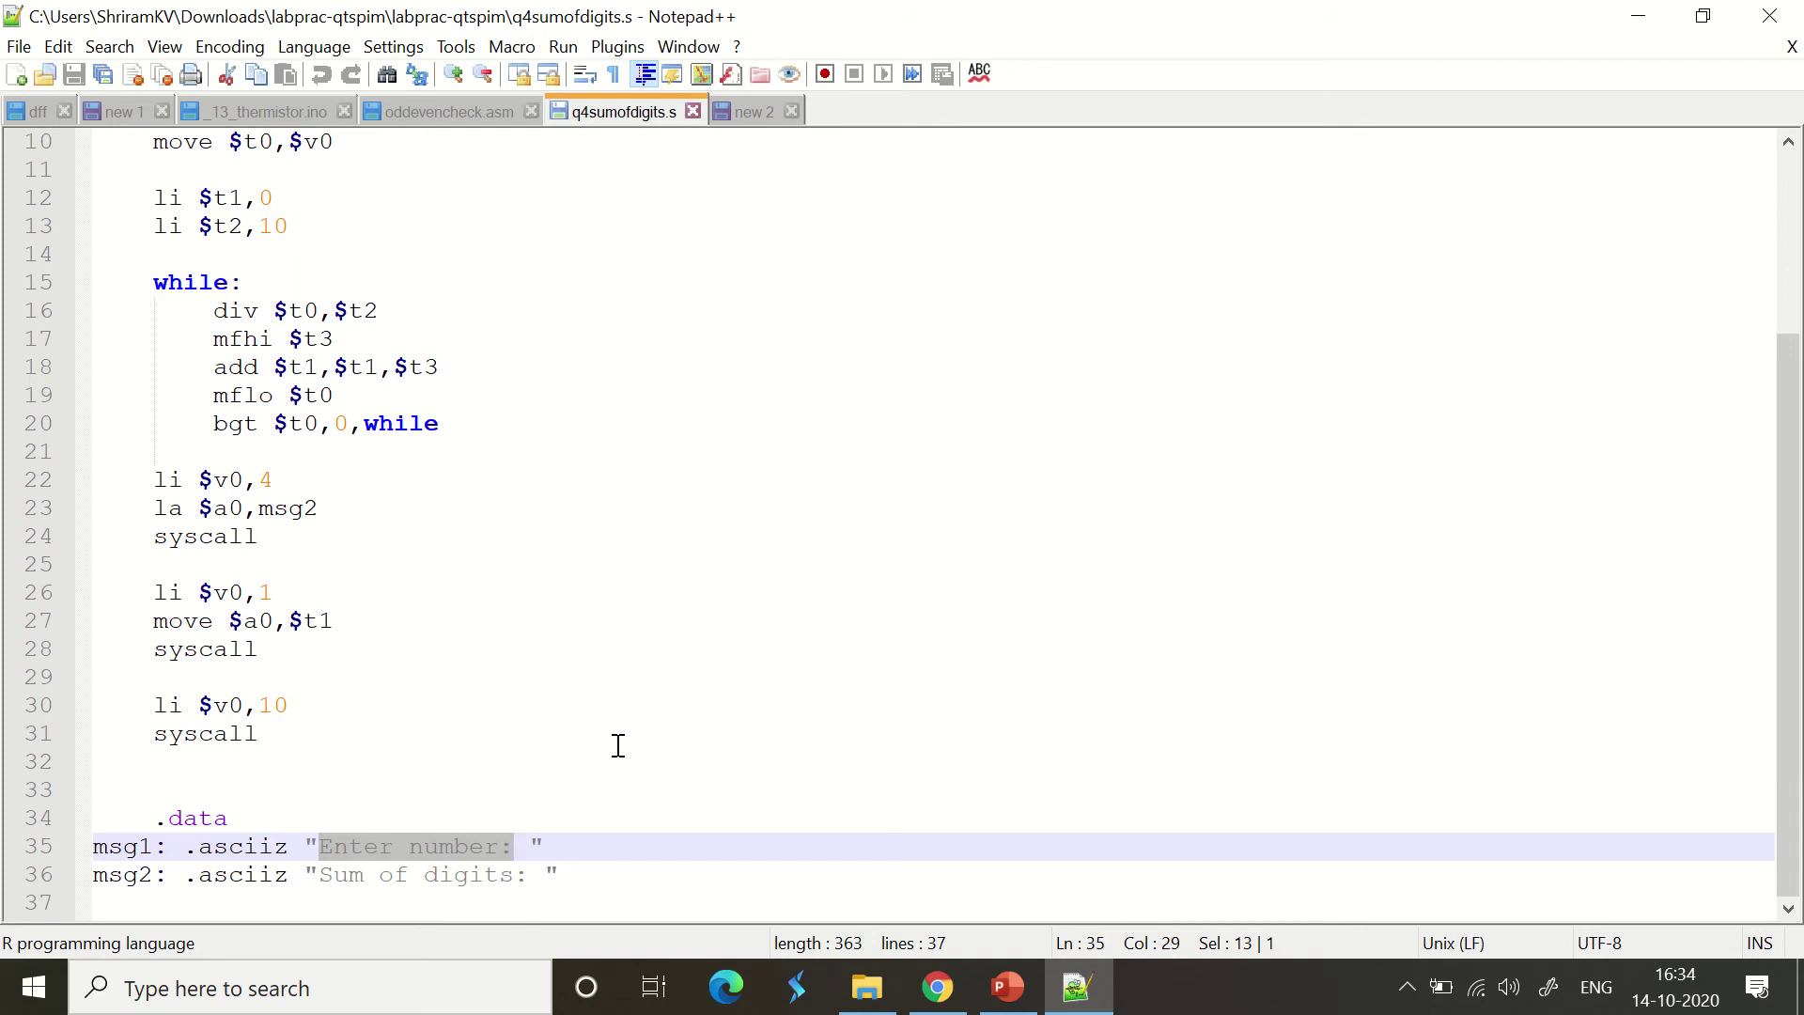
scroll(645, 736, "up", 4)
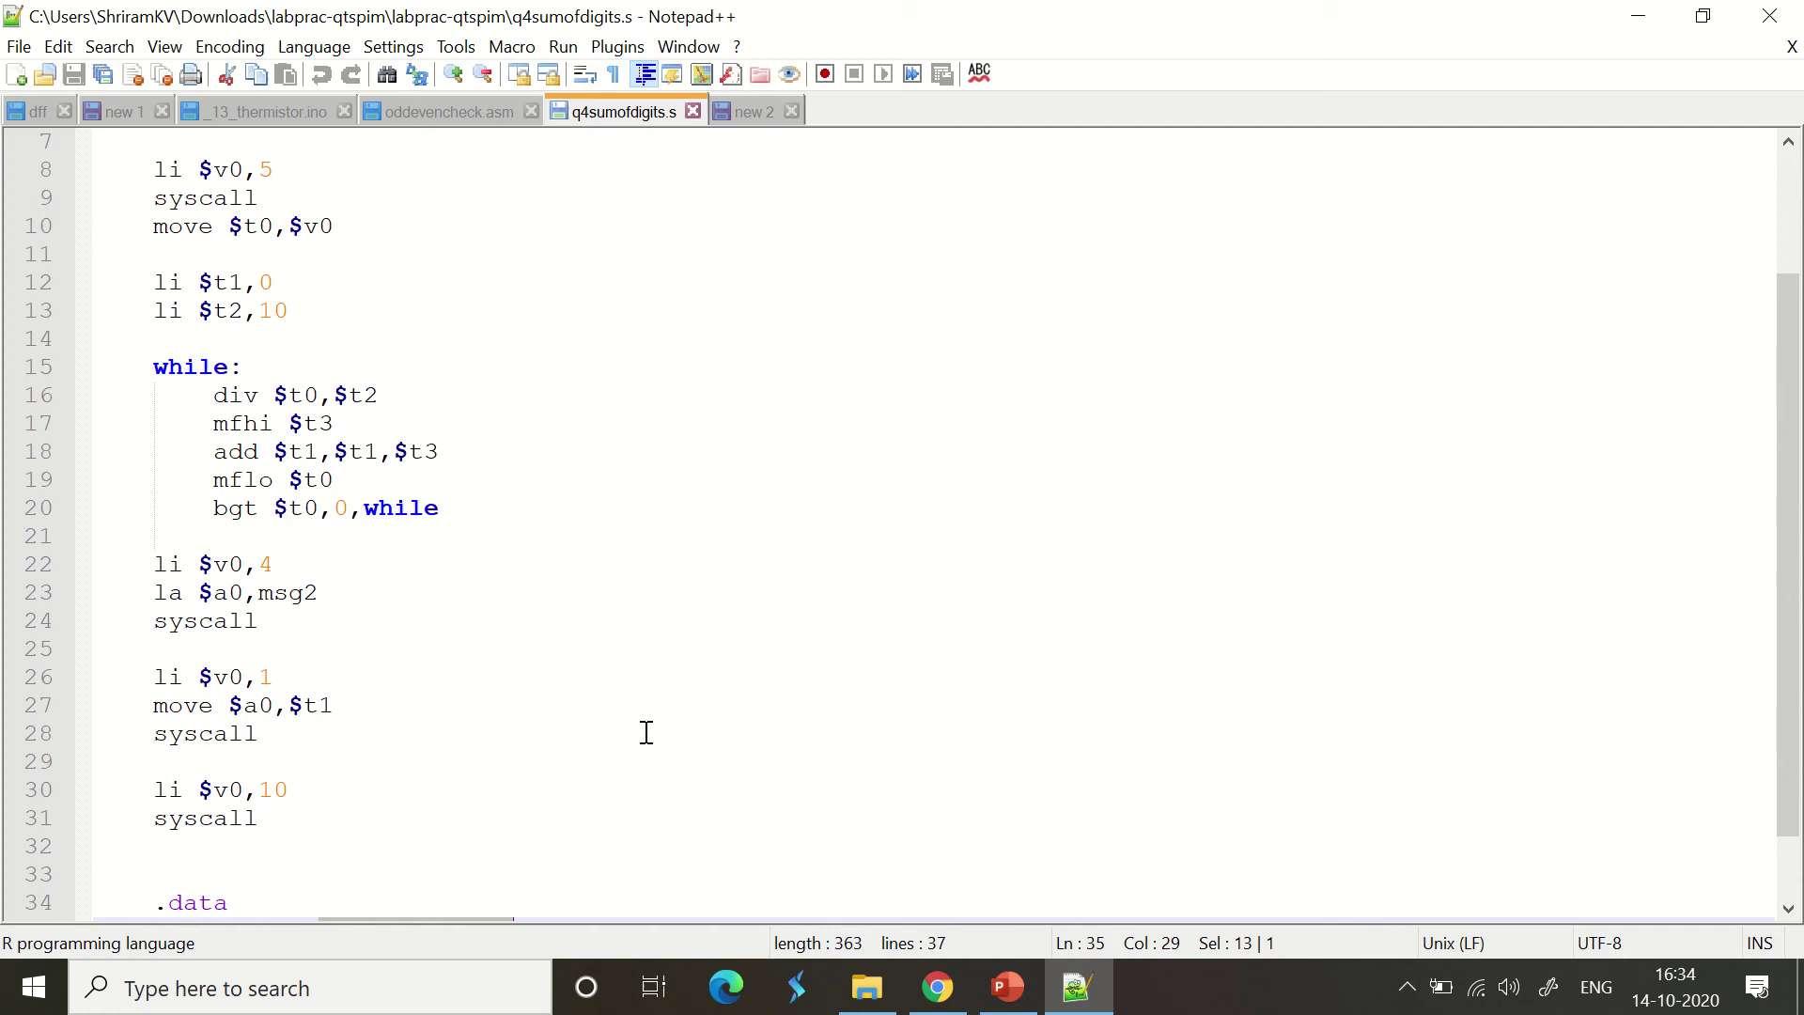
scroll(645, 736, "up", 3)
left_click_drag(258, 283, 154, 227)
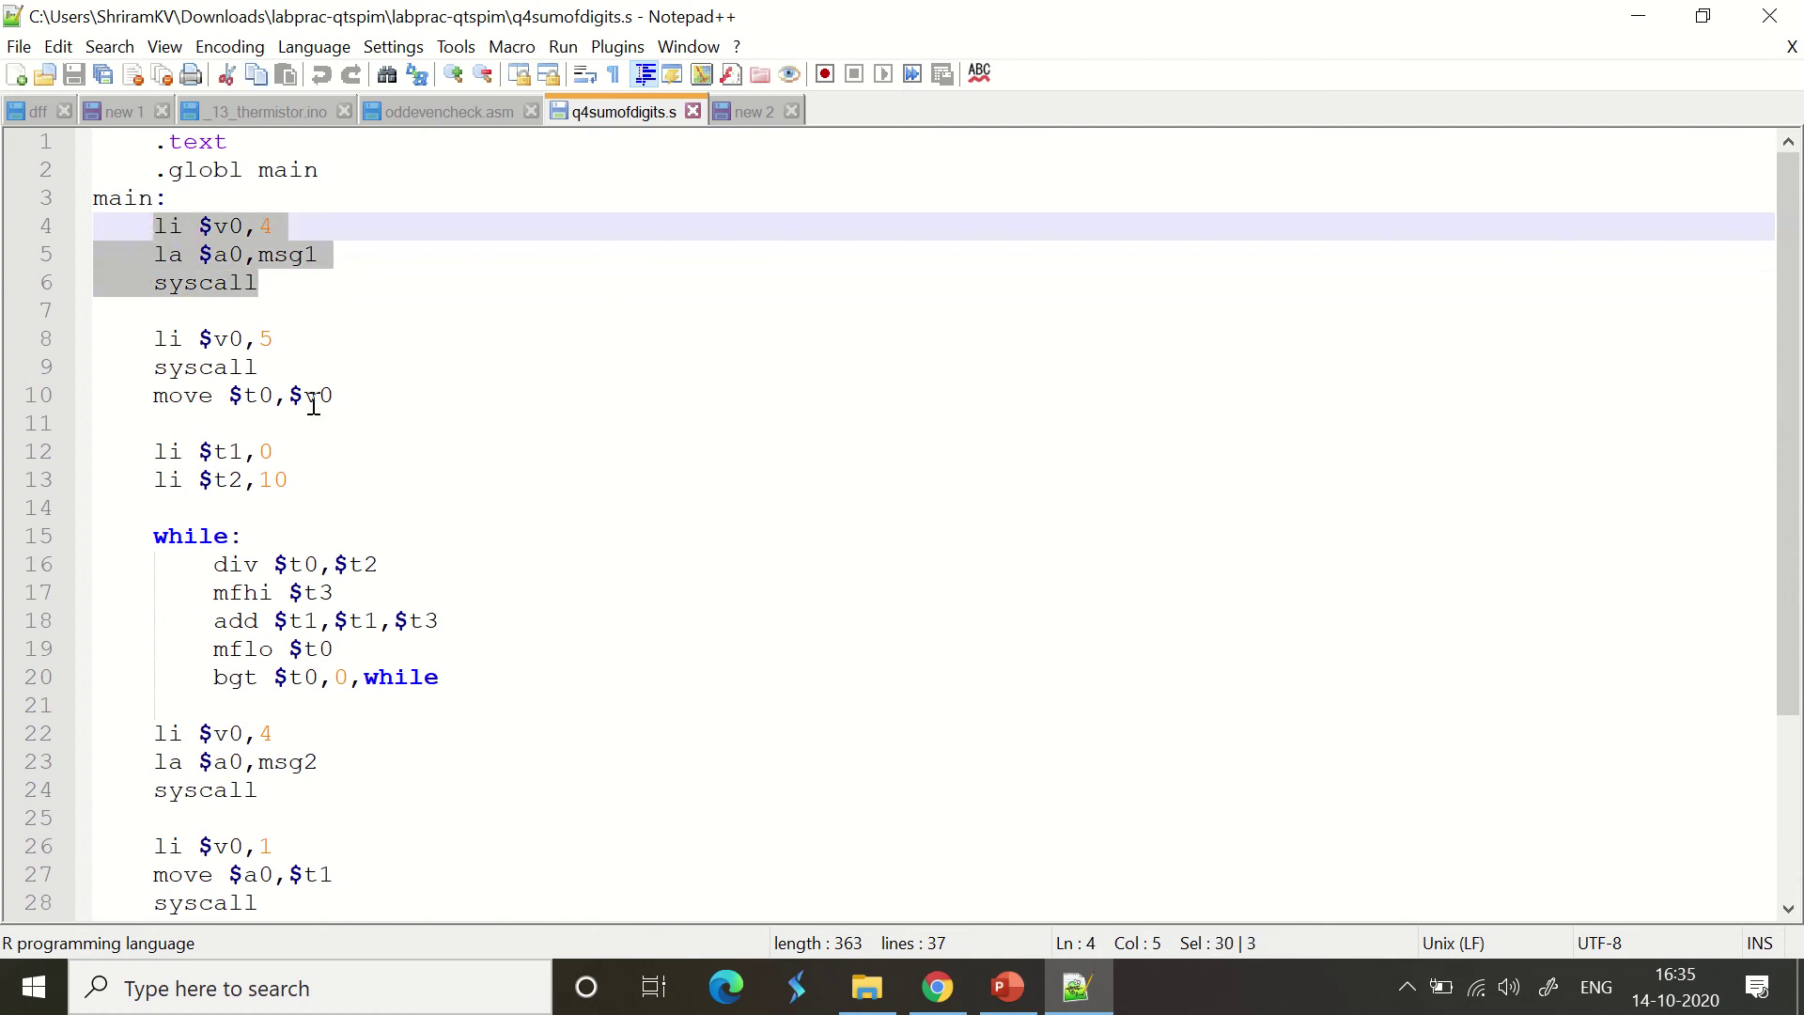
left_click_drag(282, 338, 263, 336)
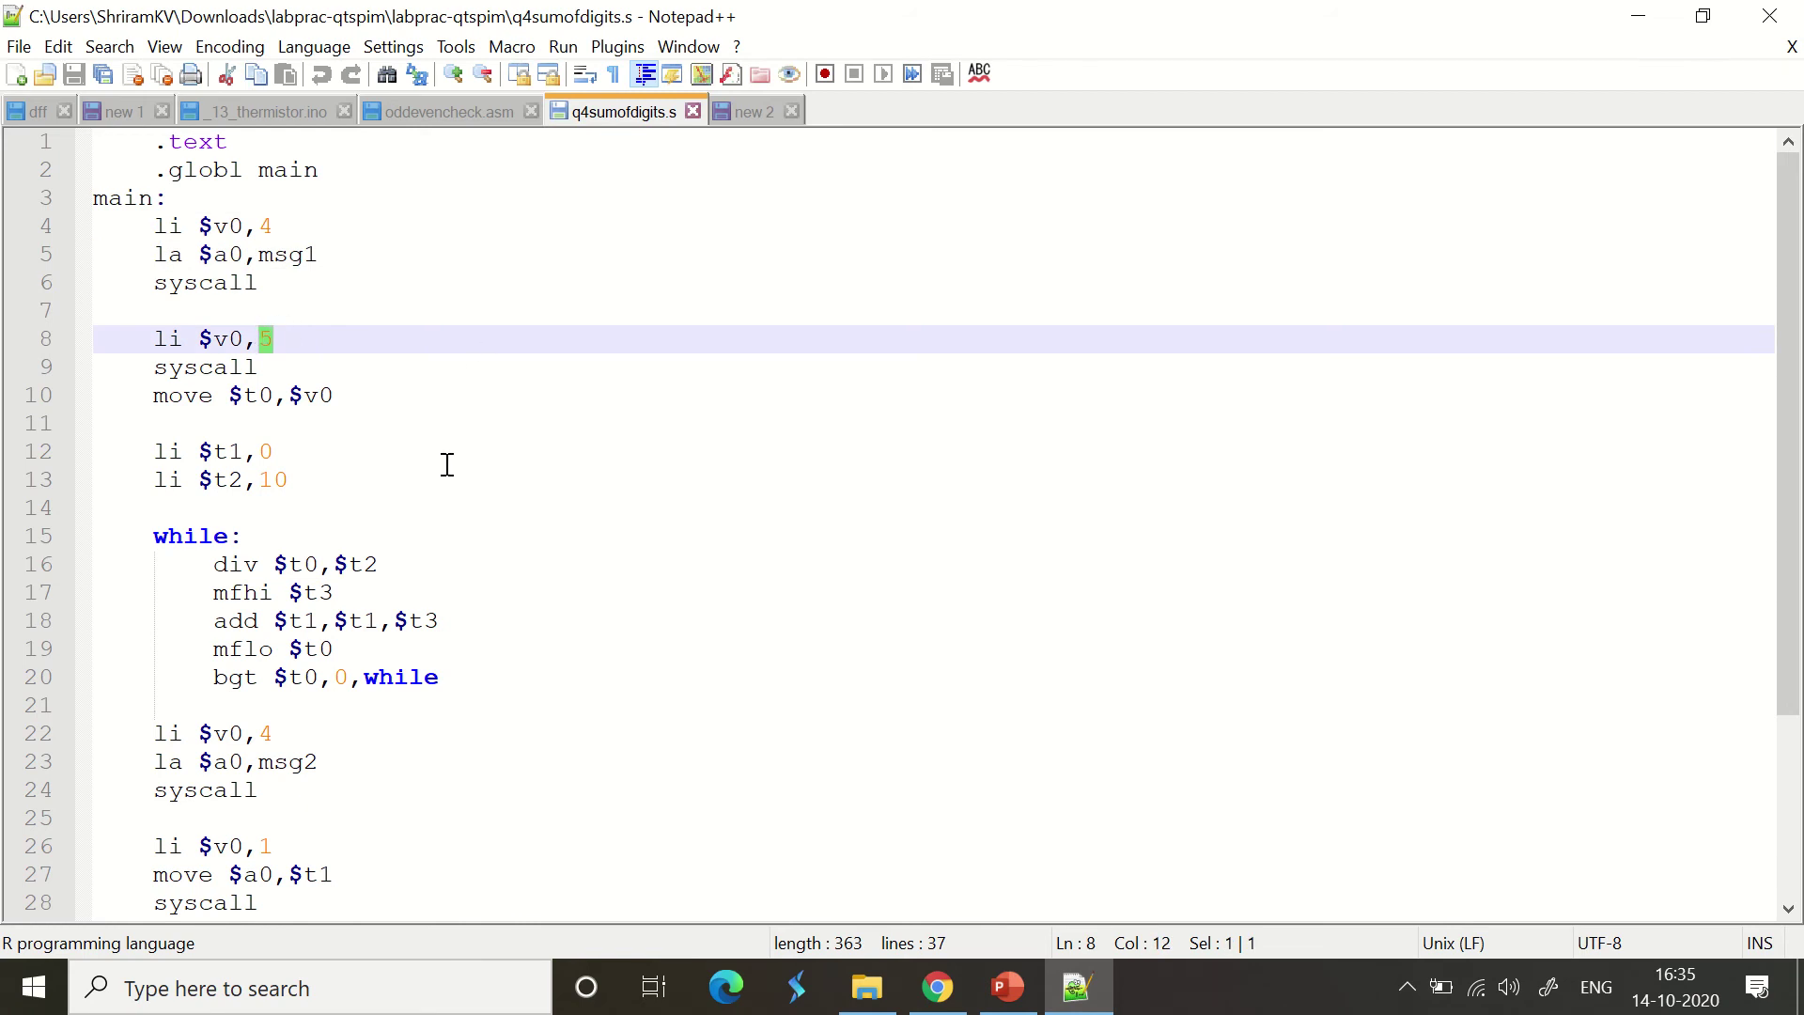
left_click(276, 364)
left_click_drag(282, 339, 266, 338)
left_click(355, 396)
left_click_drag(333, 395, 301, 395)
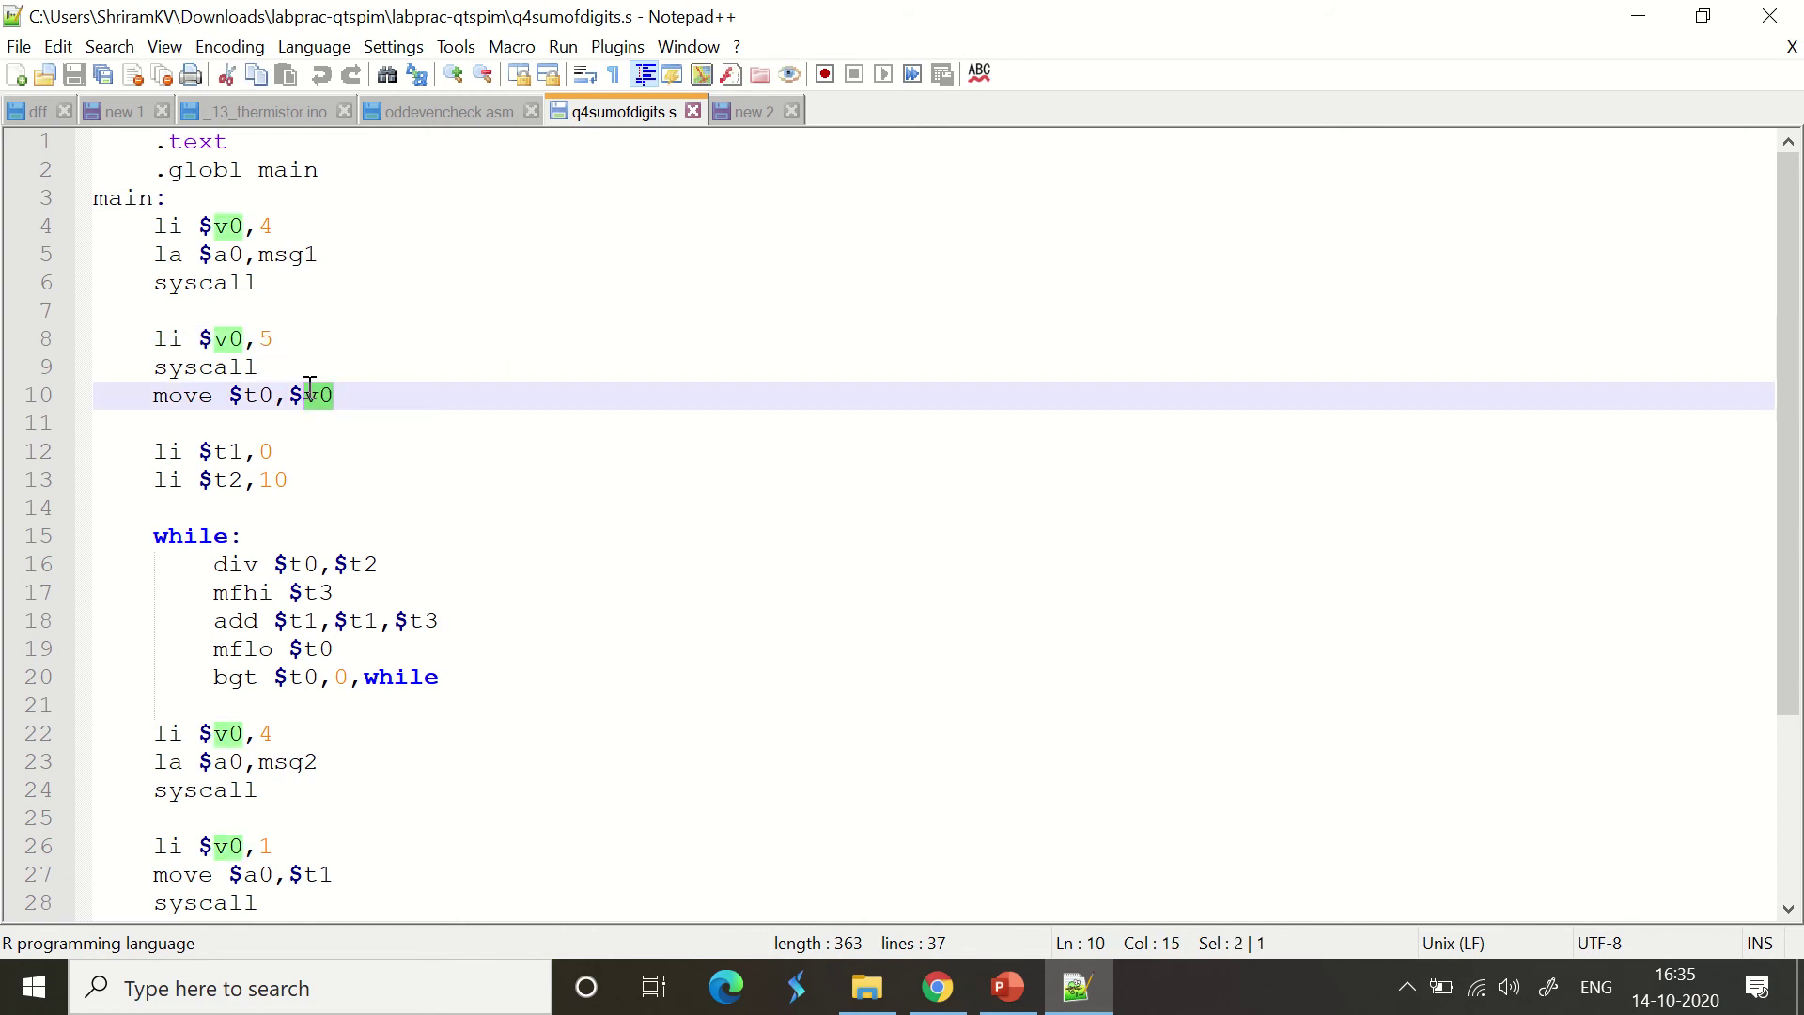
double_click(263, 395)
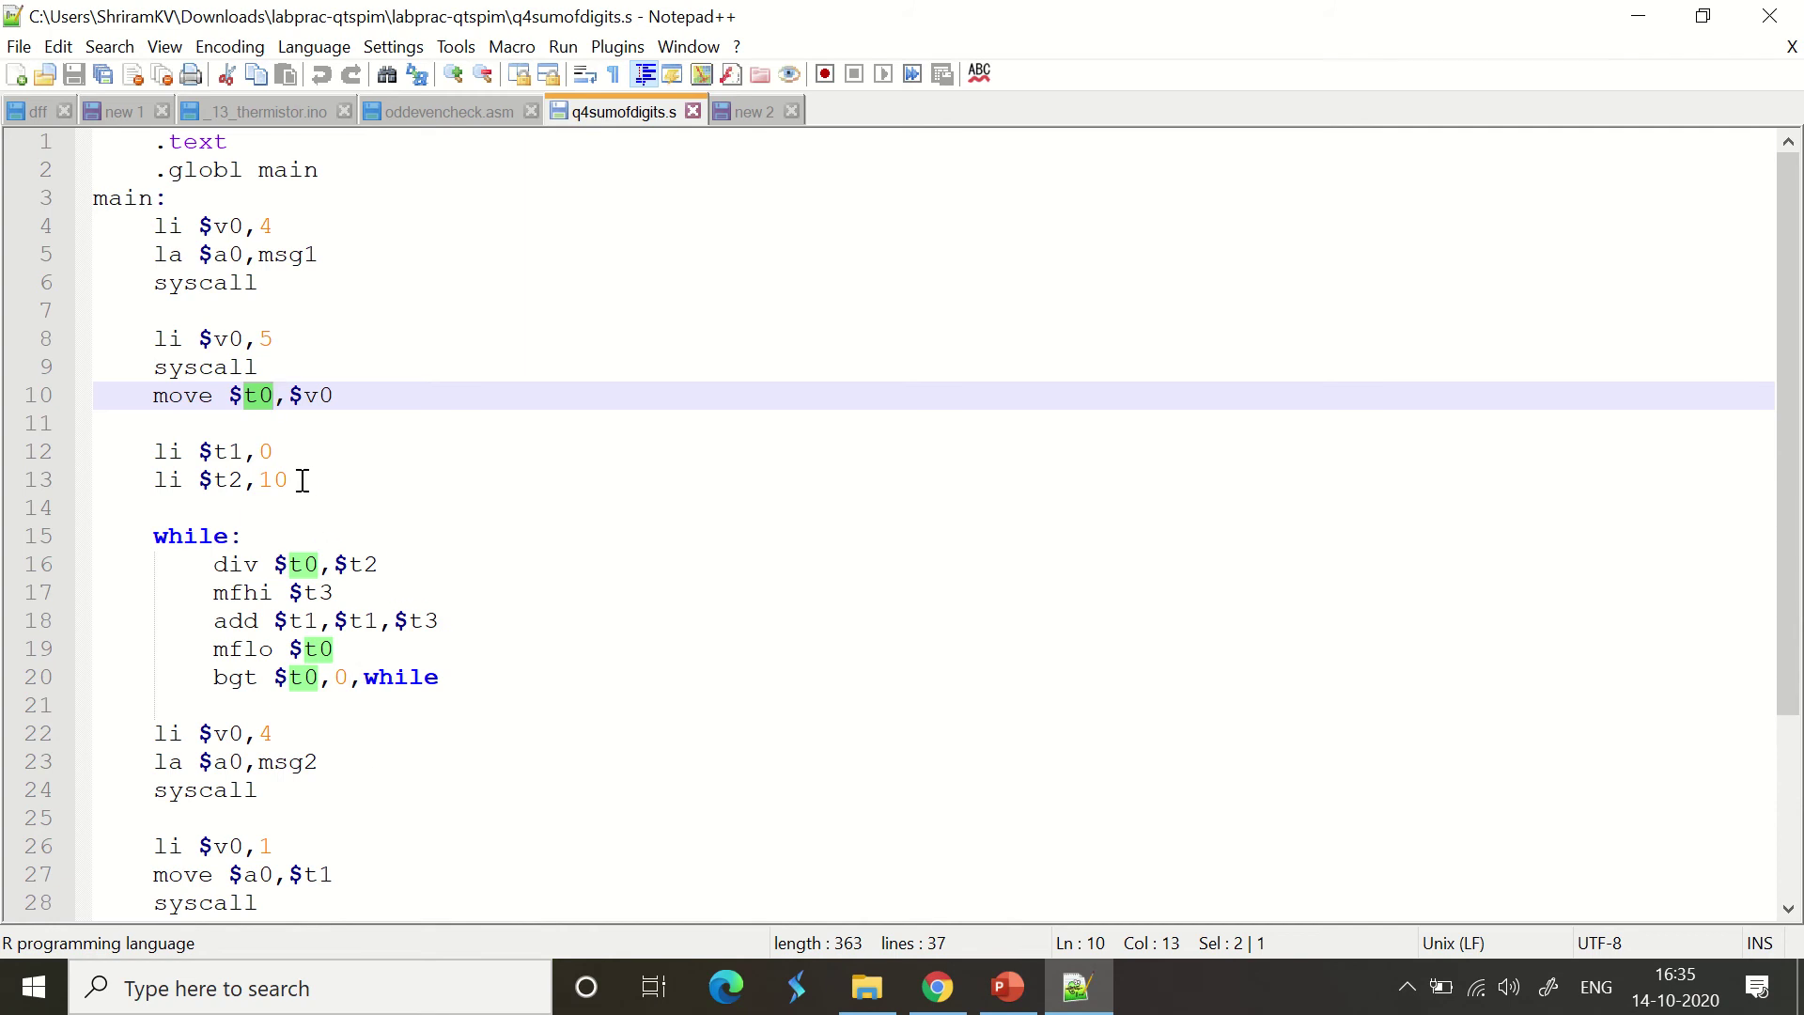
left_click_drag(288, 480, 154, 451)
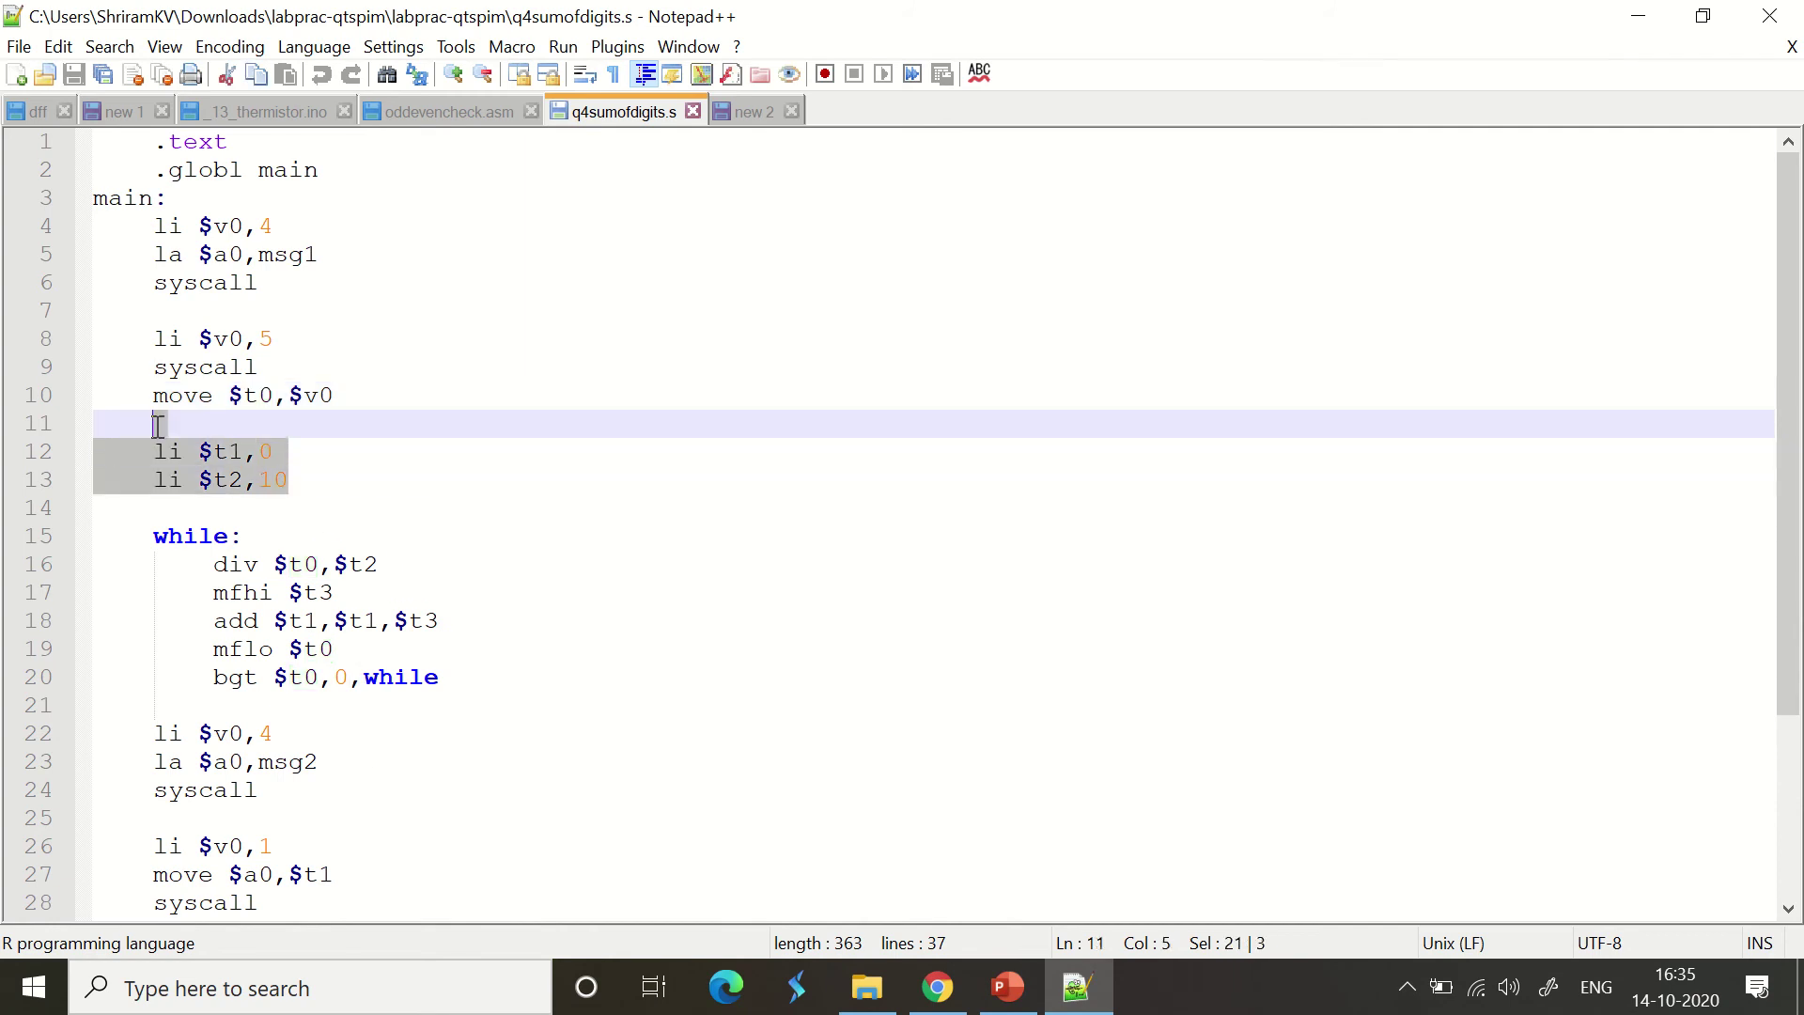
left_click(297, 481)
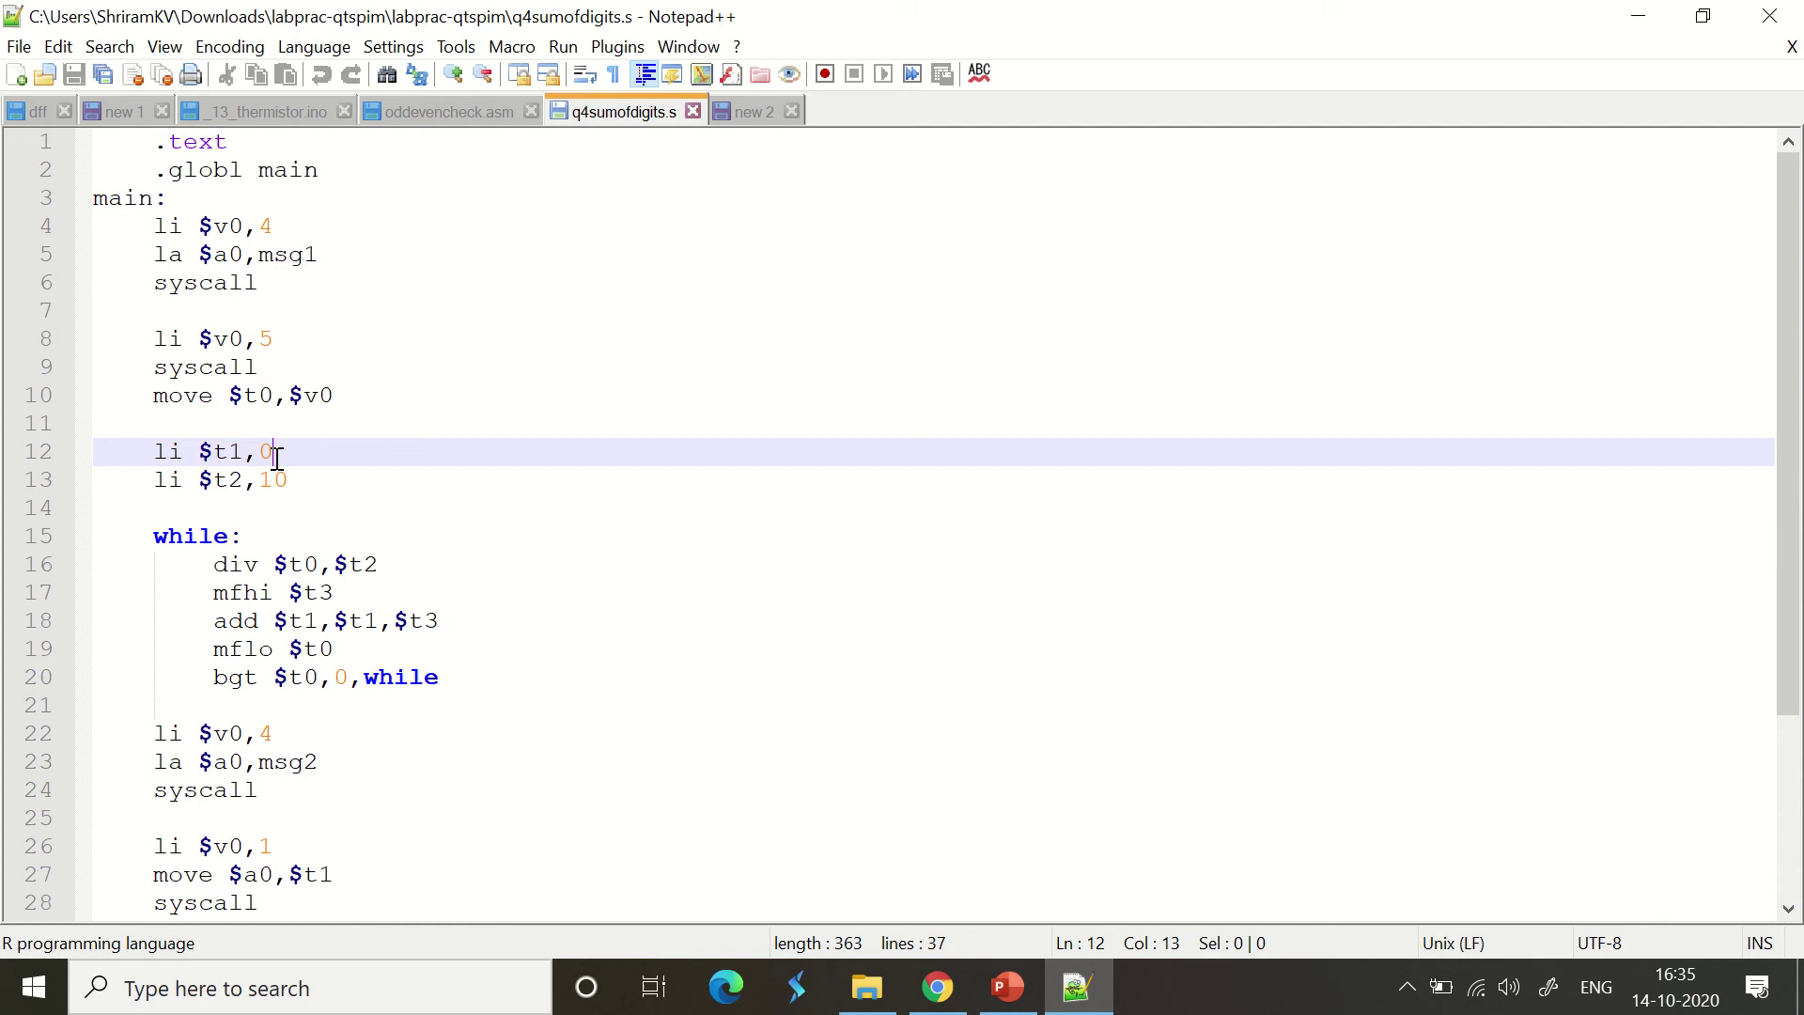
double_click(268, 451)
double_click(274, 479)
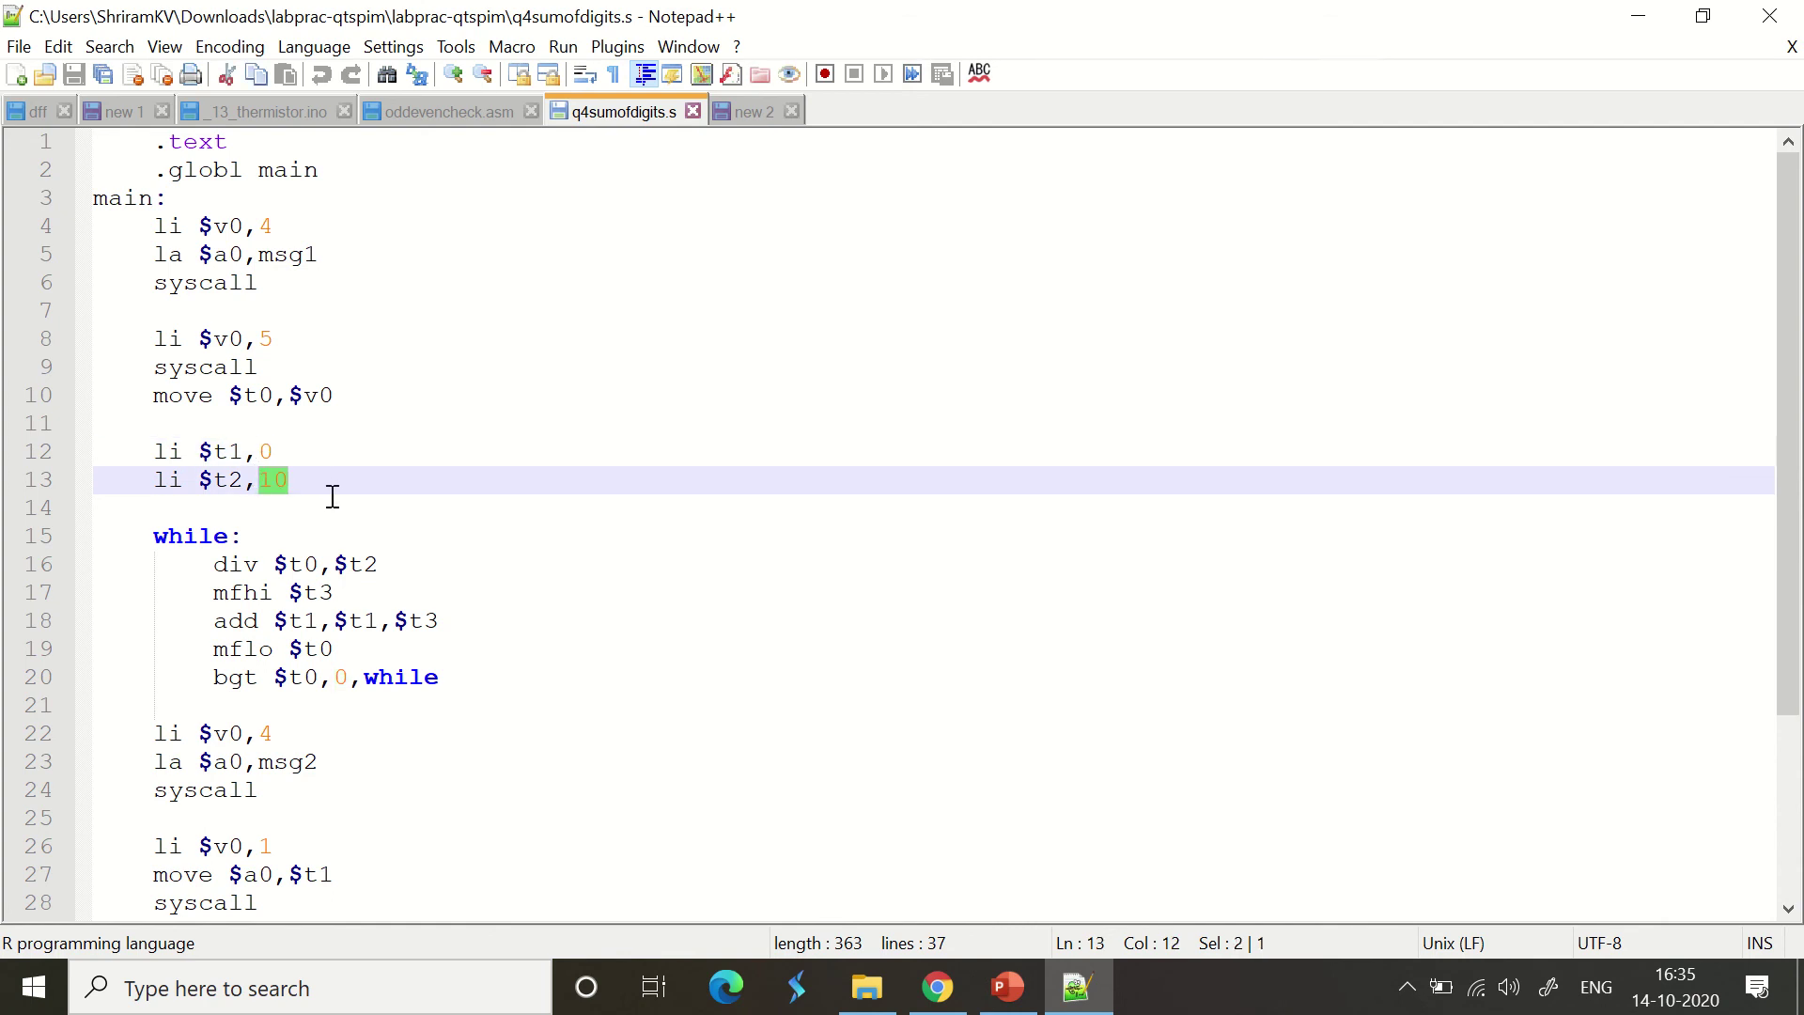
left_click_drag(380, 565, 213, 563)
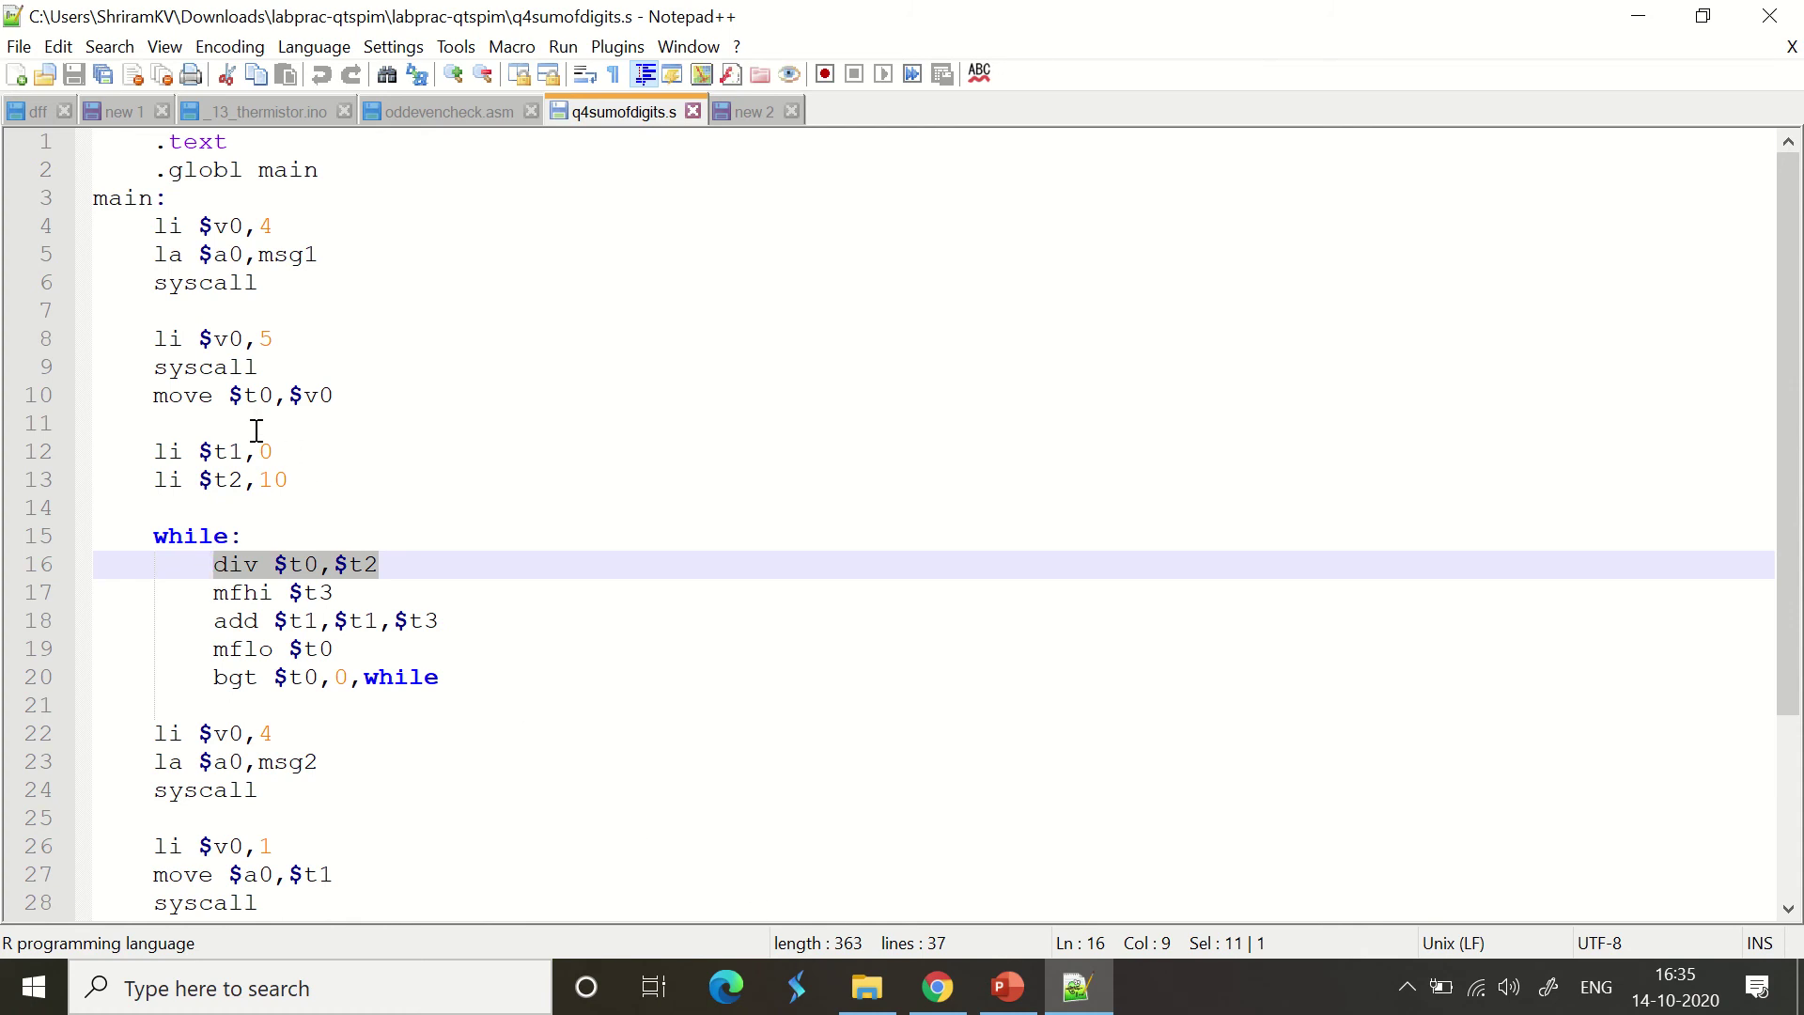
double_click(254, 395)
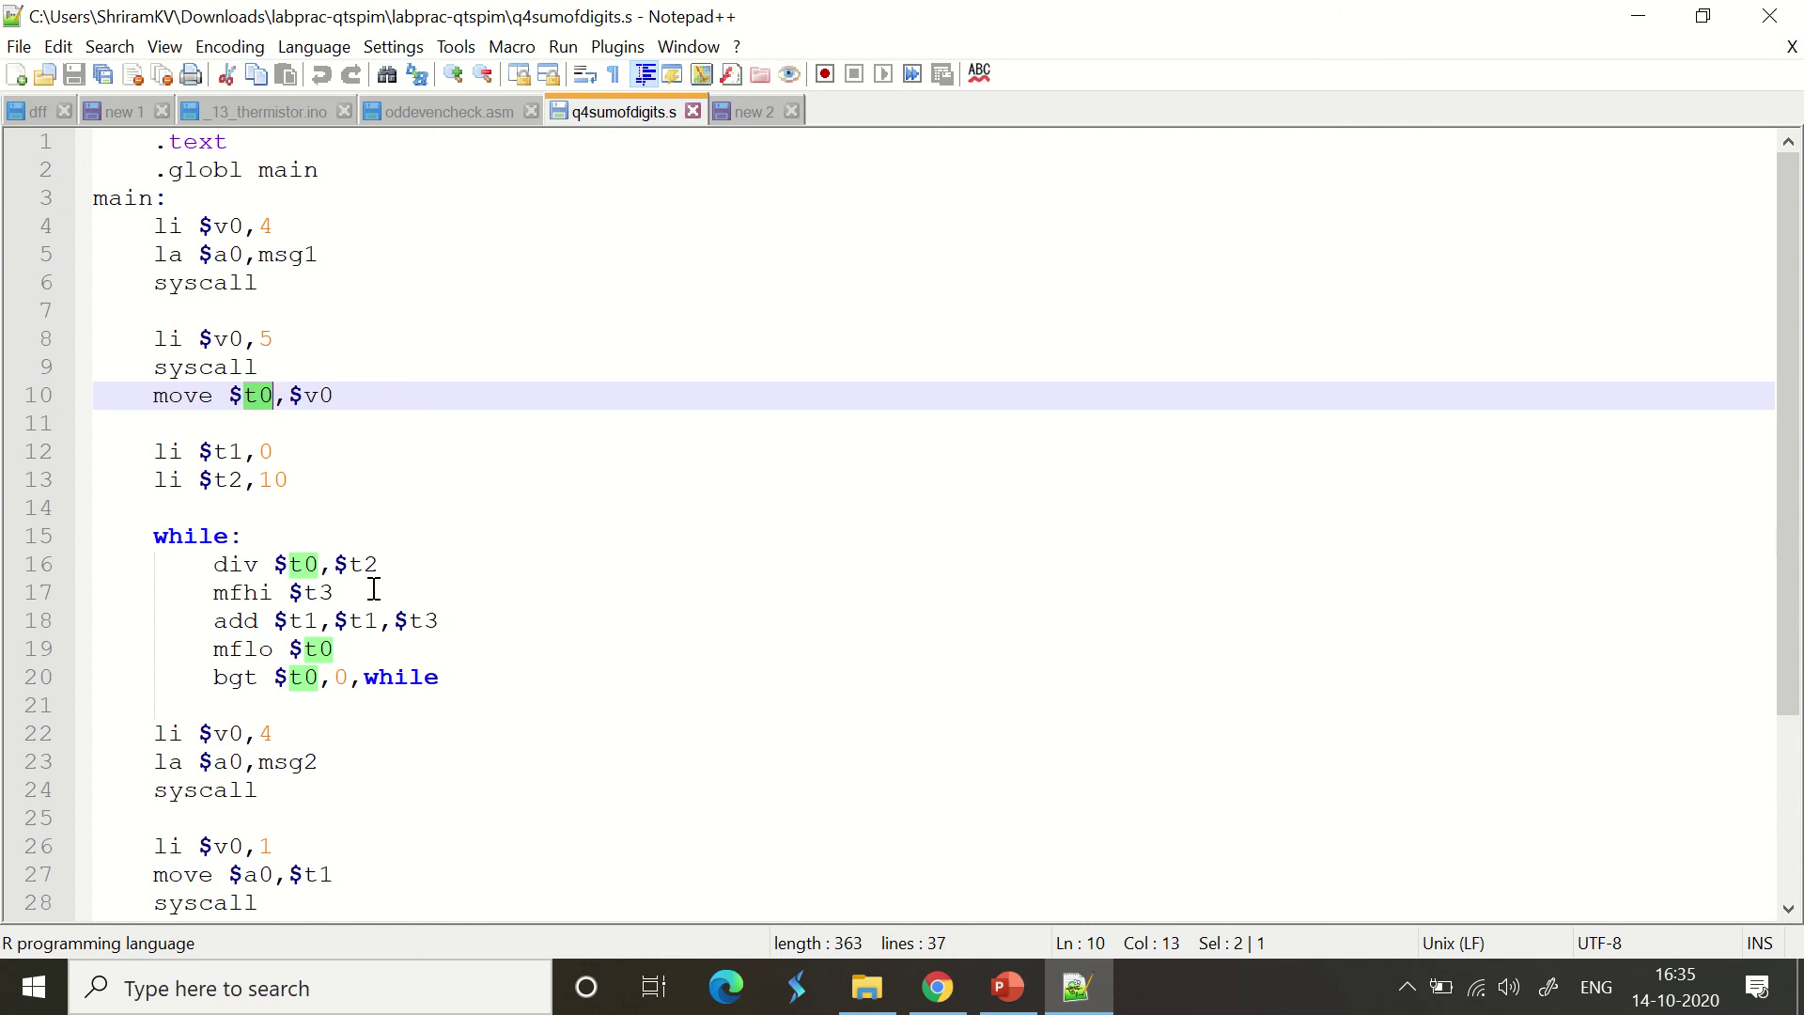
left_click_drag(261, 481, 289, 481)
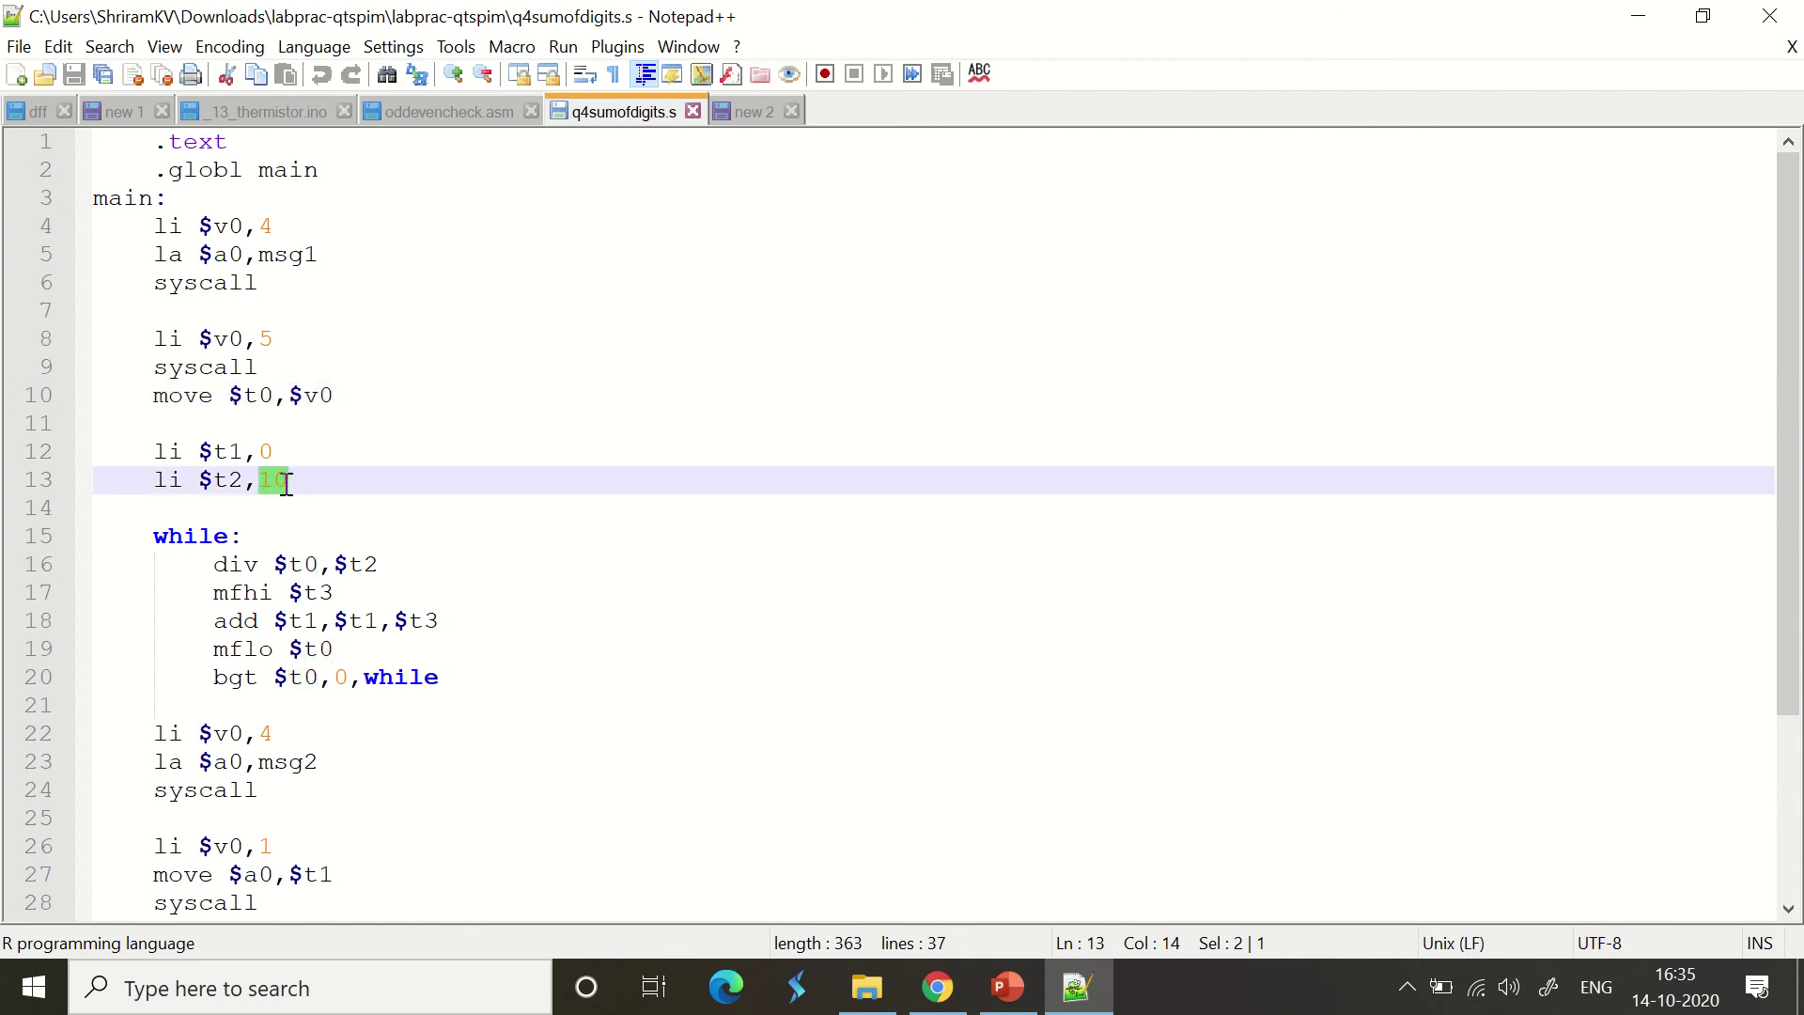
left_click(308, 564)
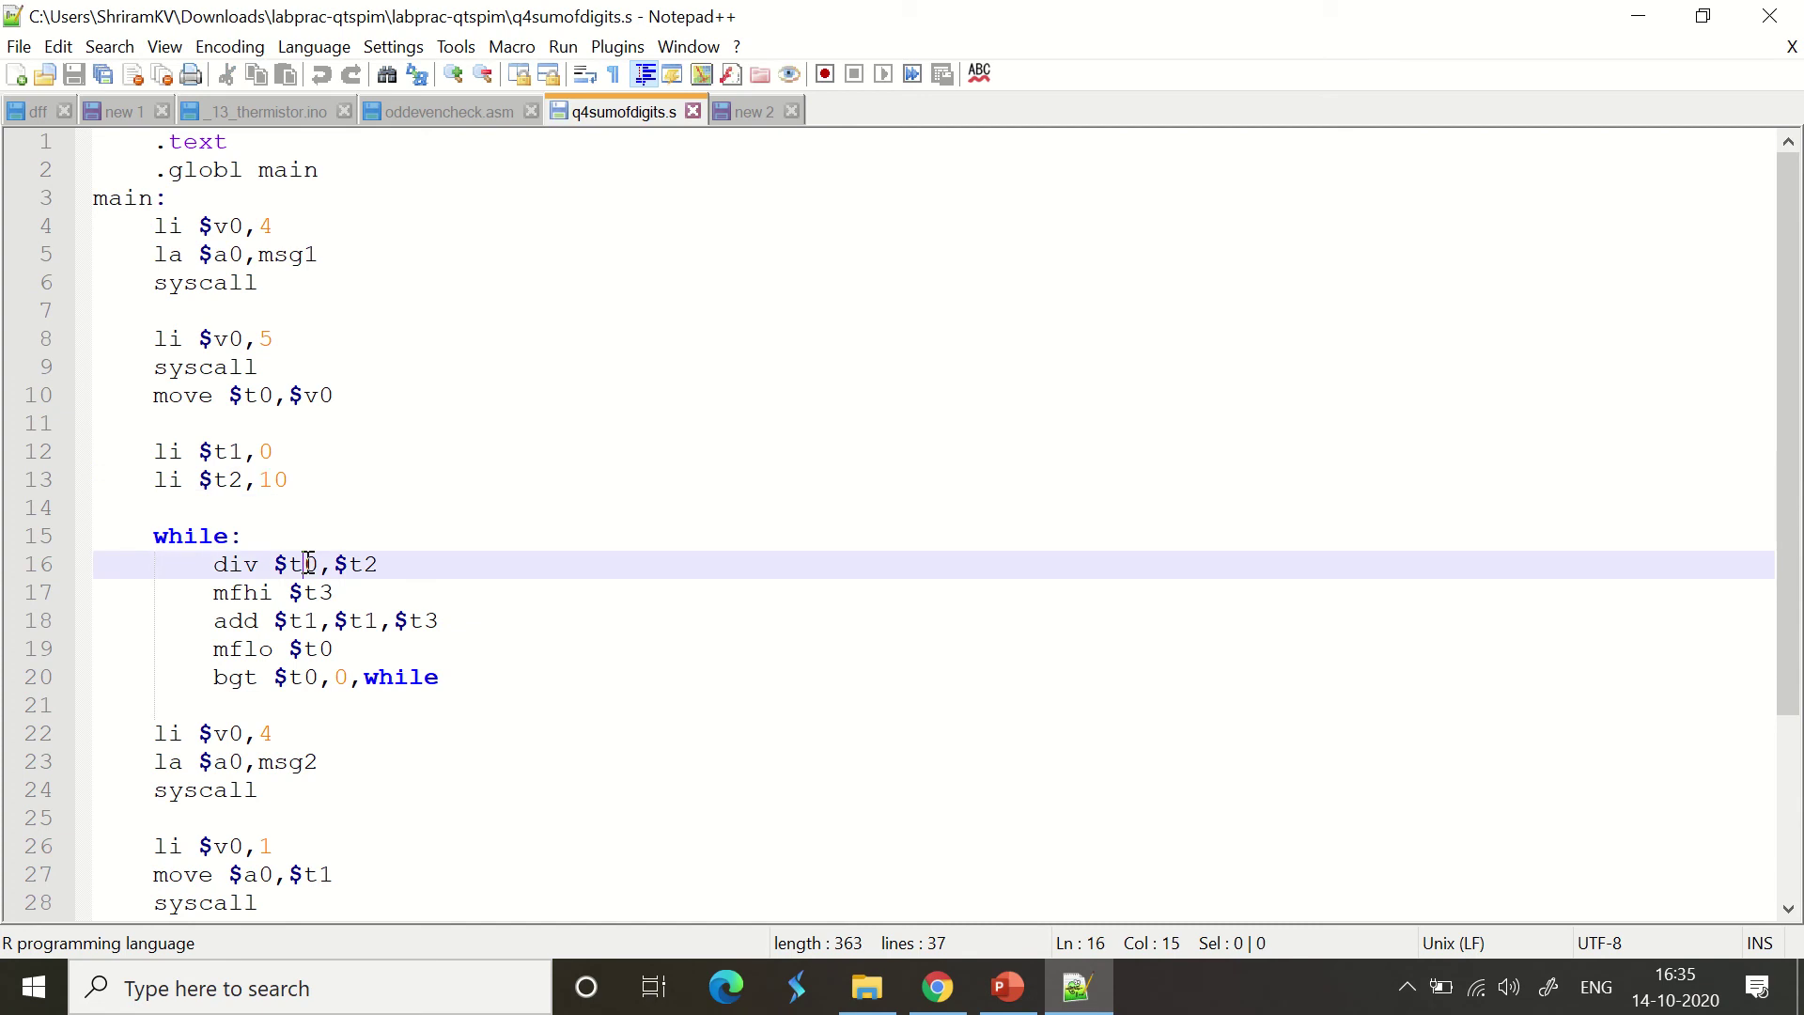
double_click(307, 565)
double_click(363, 565)
double_click(316, 592)
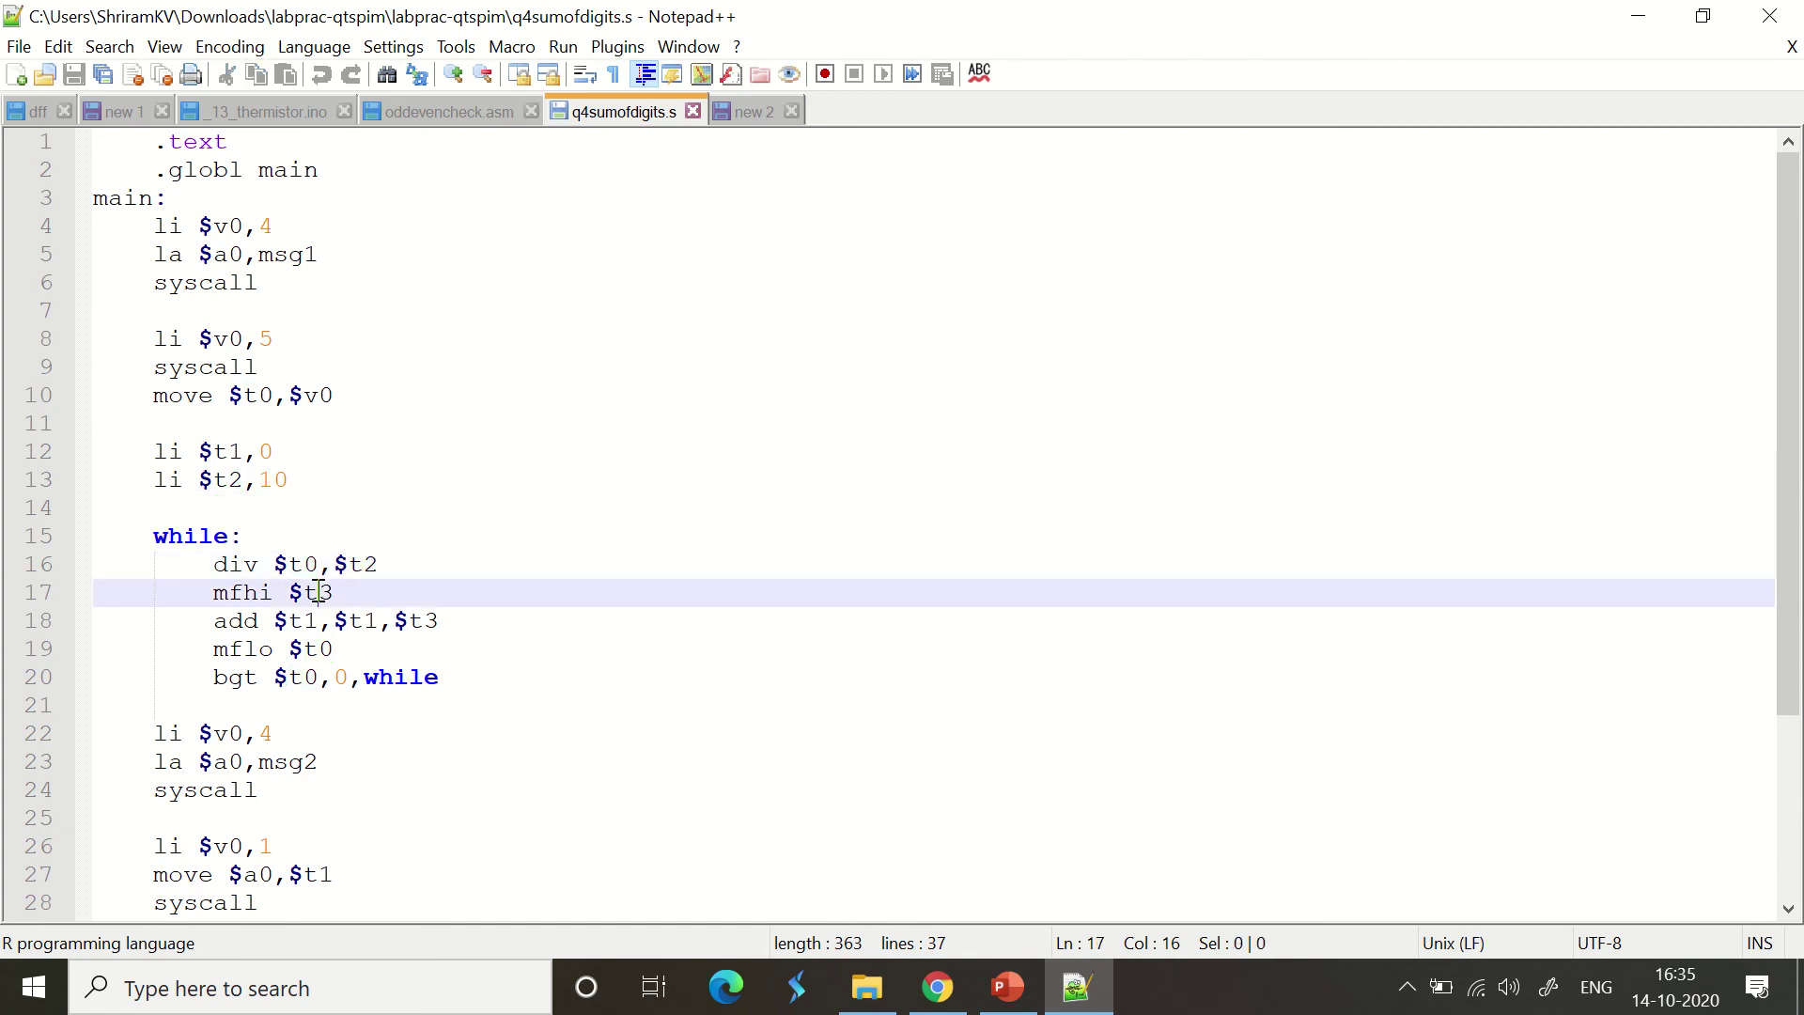
left_click(269, 597)
left_click_drag(272, 593, 214, 592)
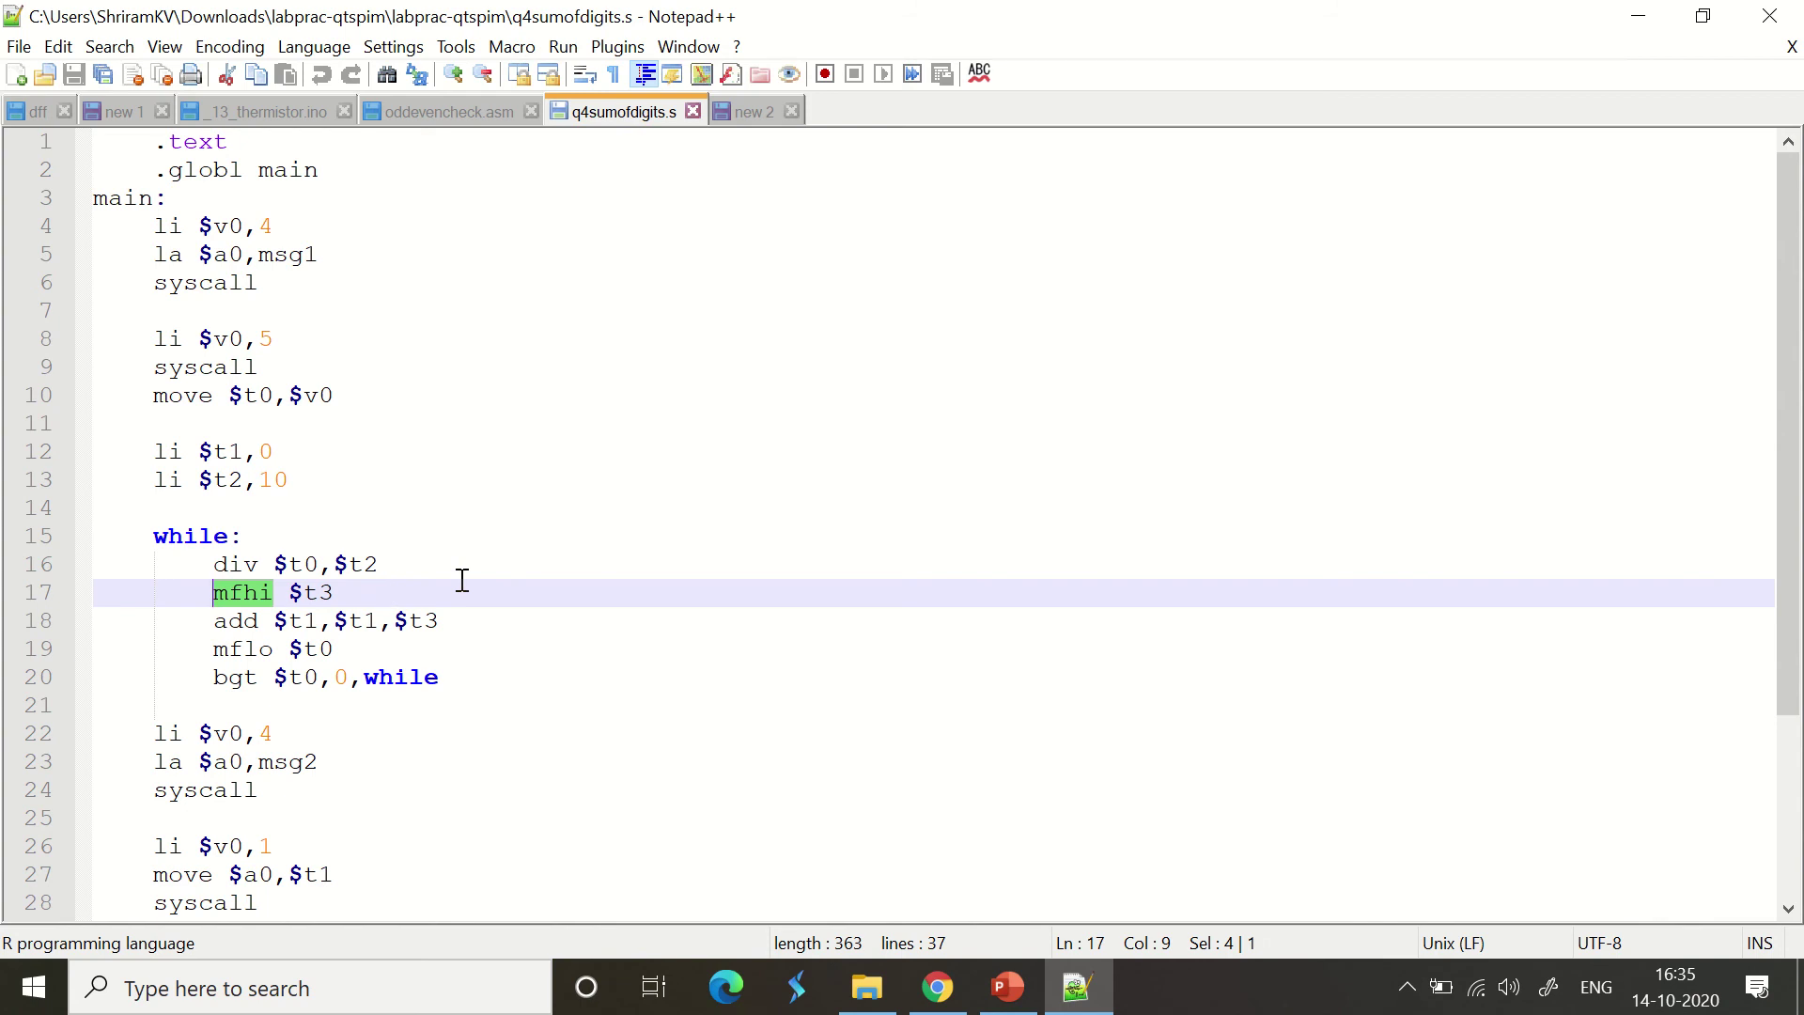
double_click(314, 592)
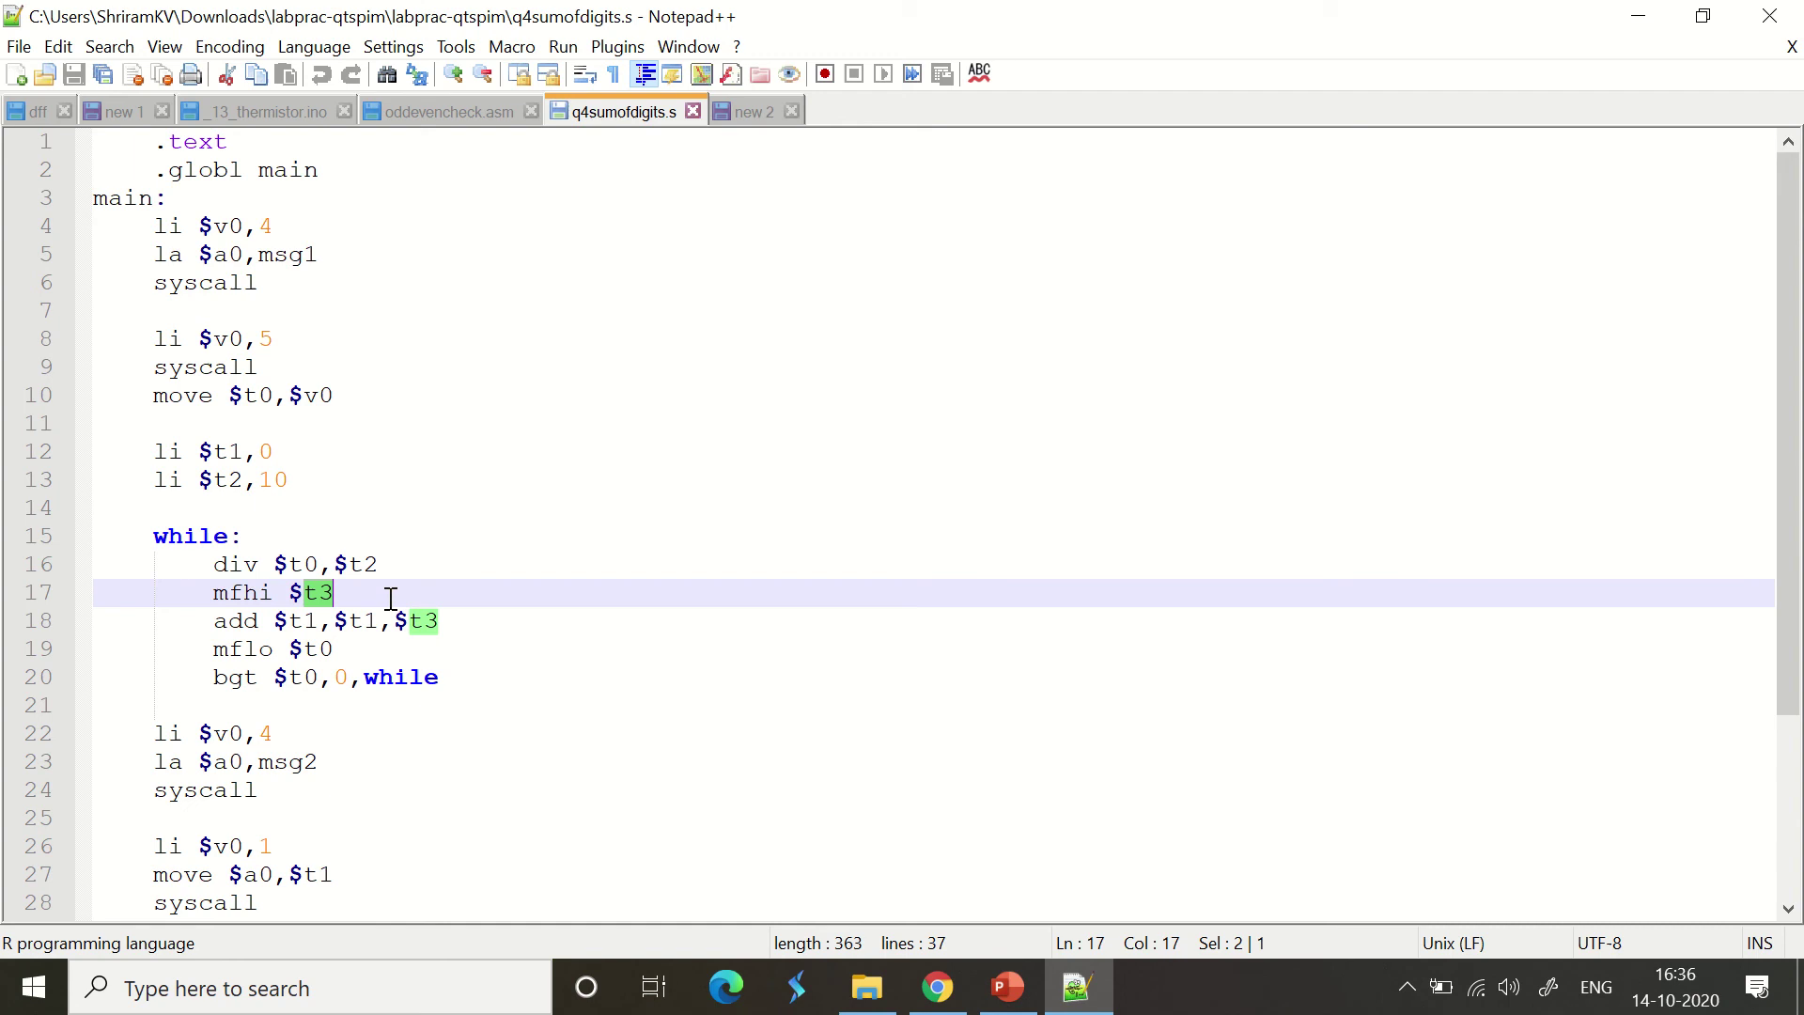
left_click_drag(288, 623, 438, 627)
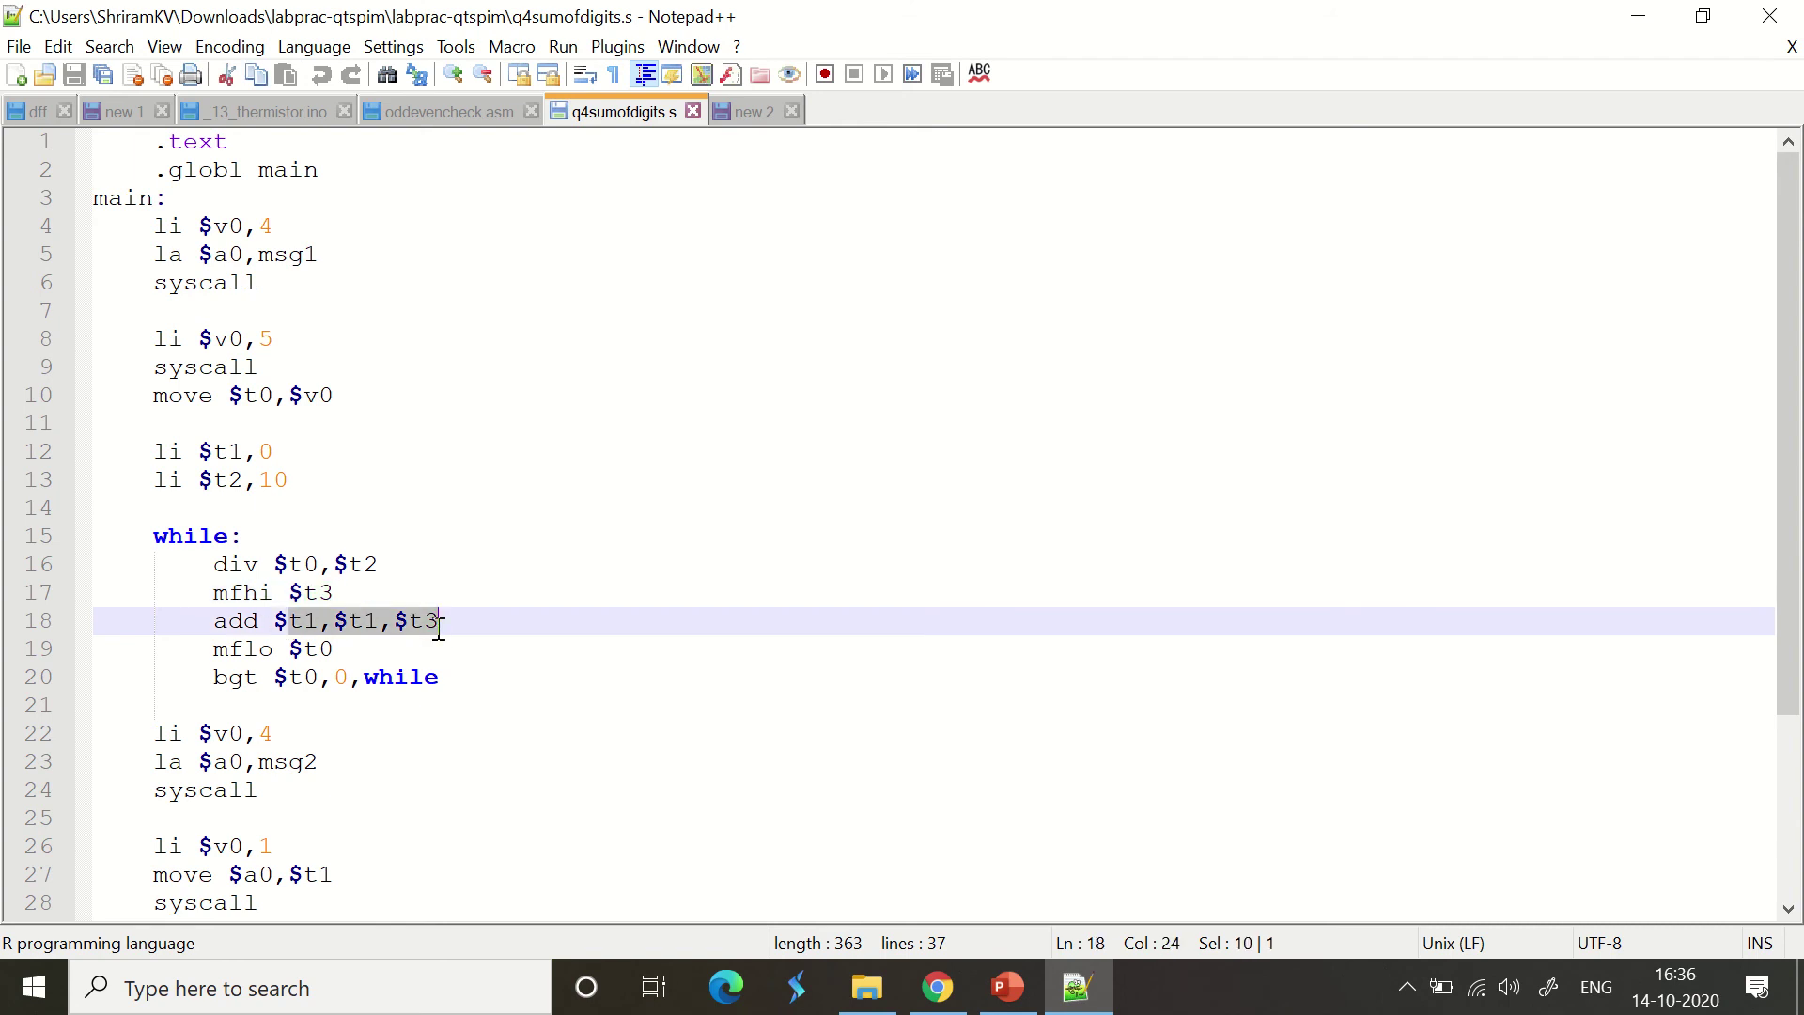
left_click_drag(336, 652, 321, 651)
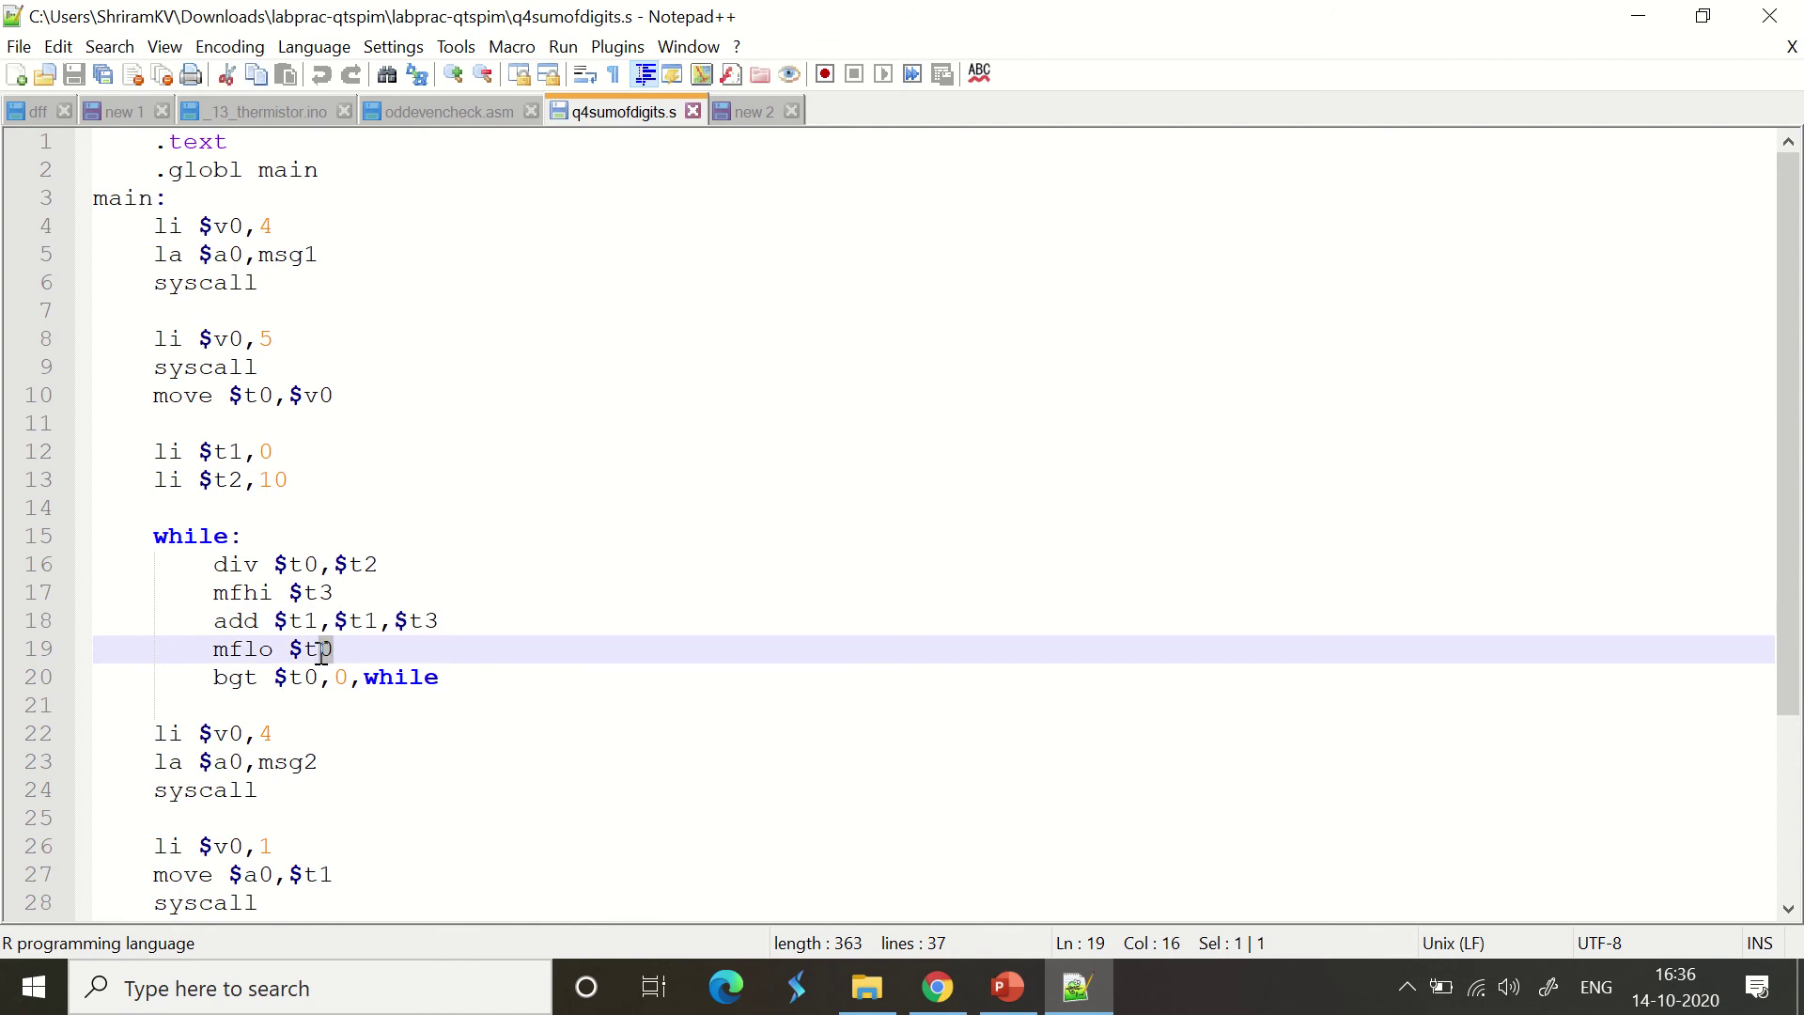
left_click(338, 648)
left_click_drag(363, 677, 192, 565)
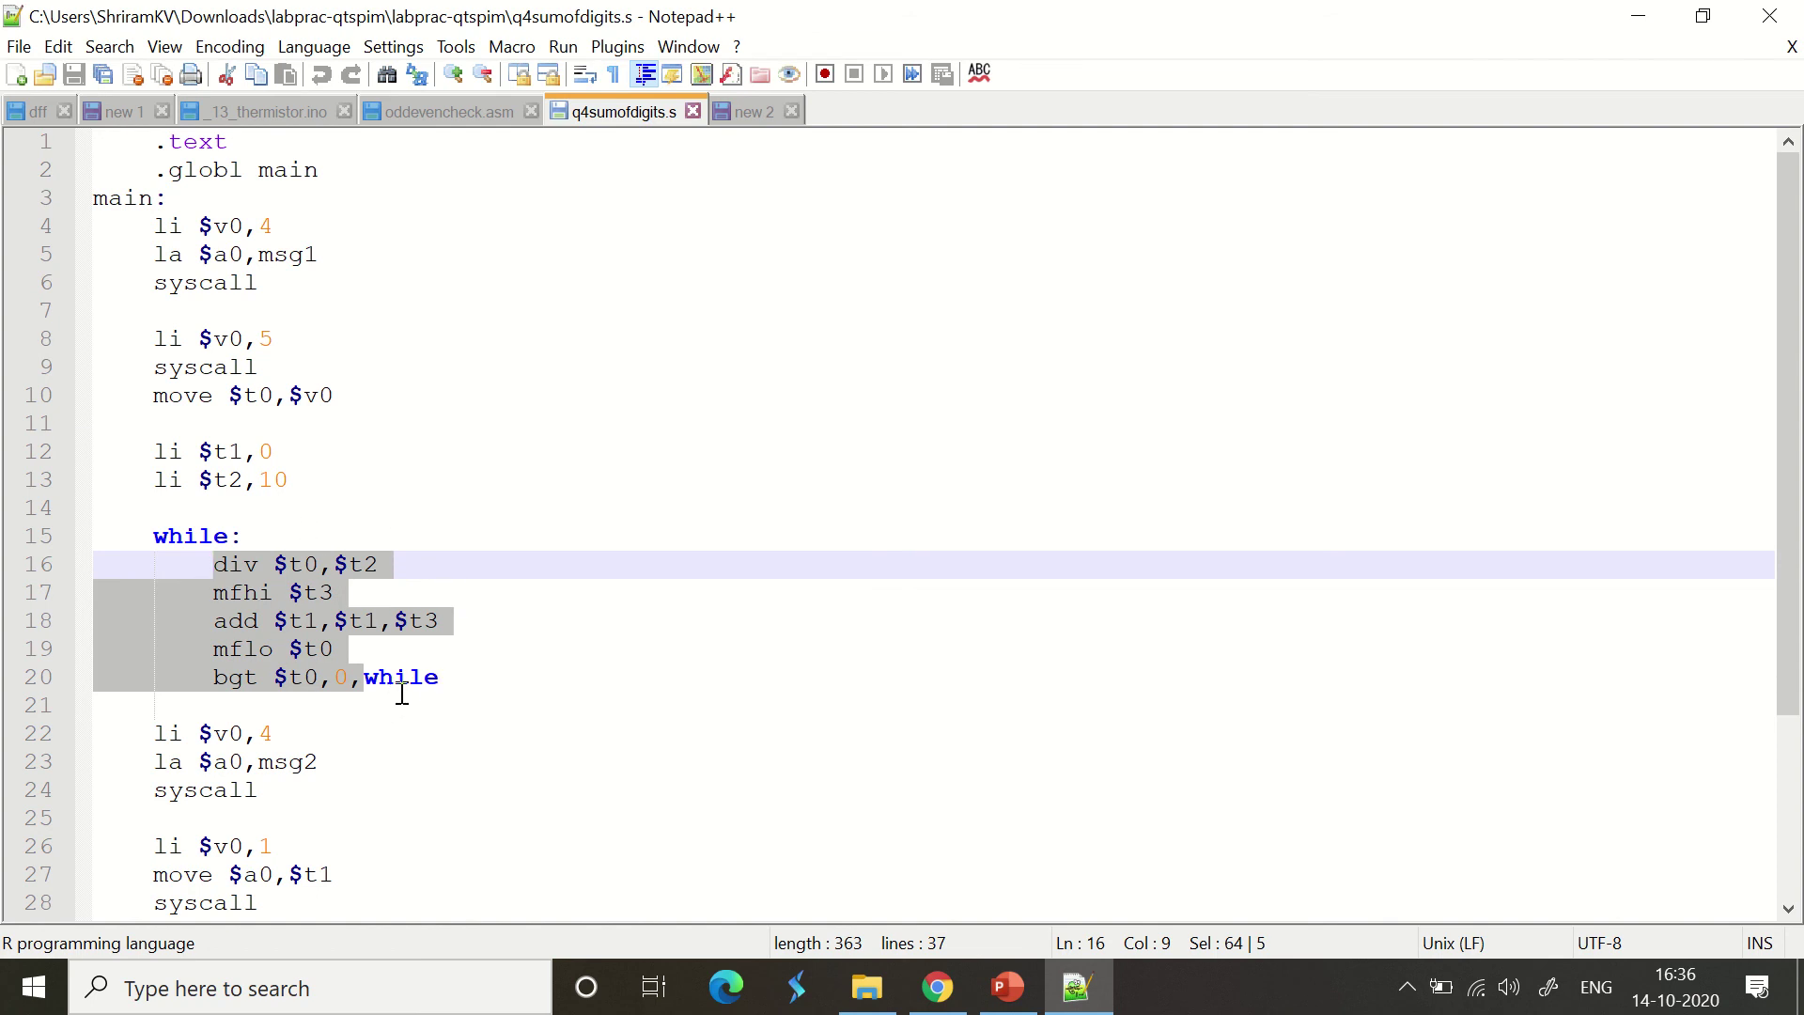
left_click(468, 677)
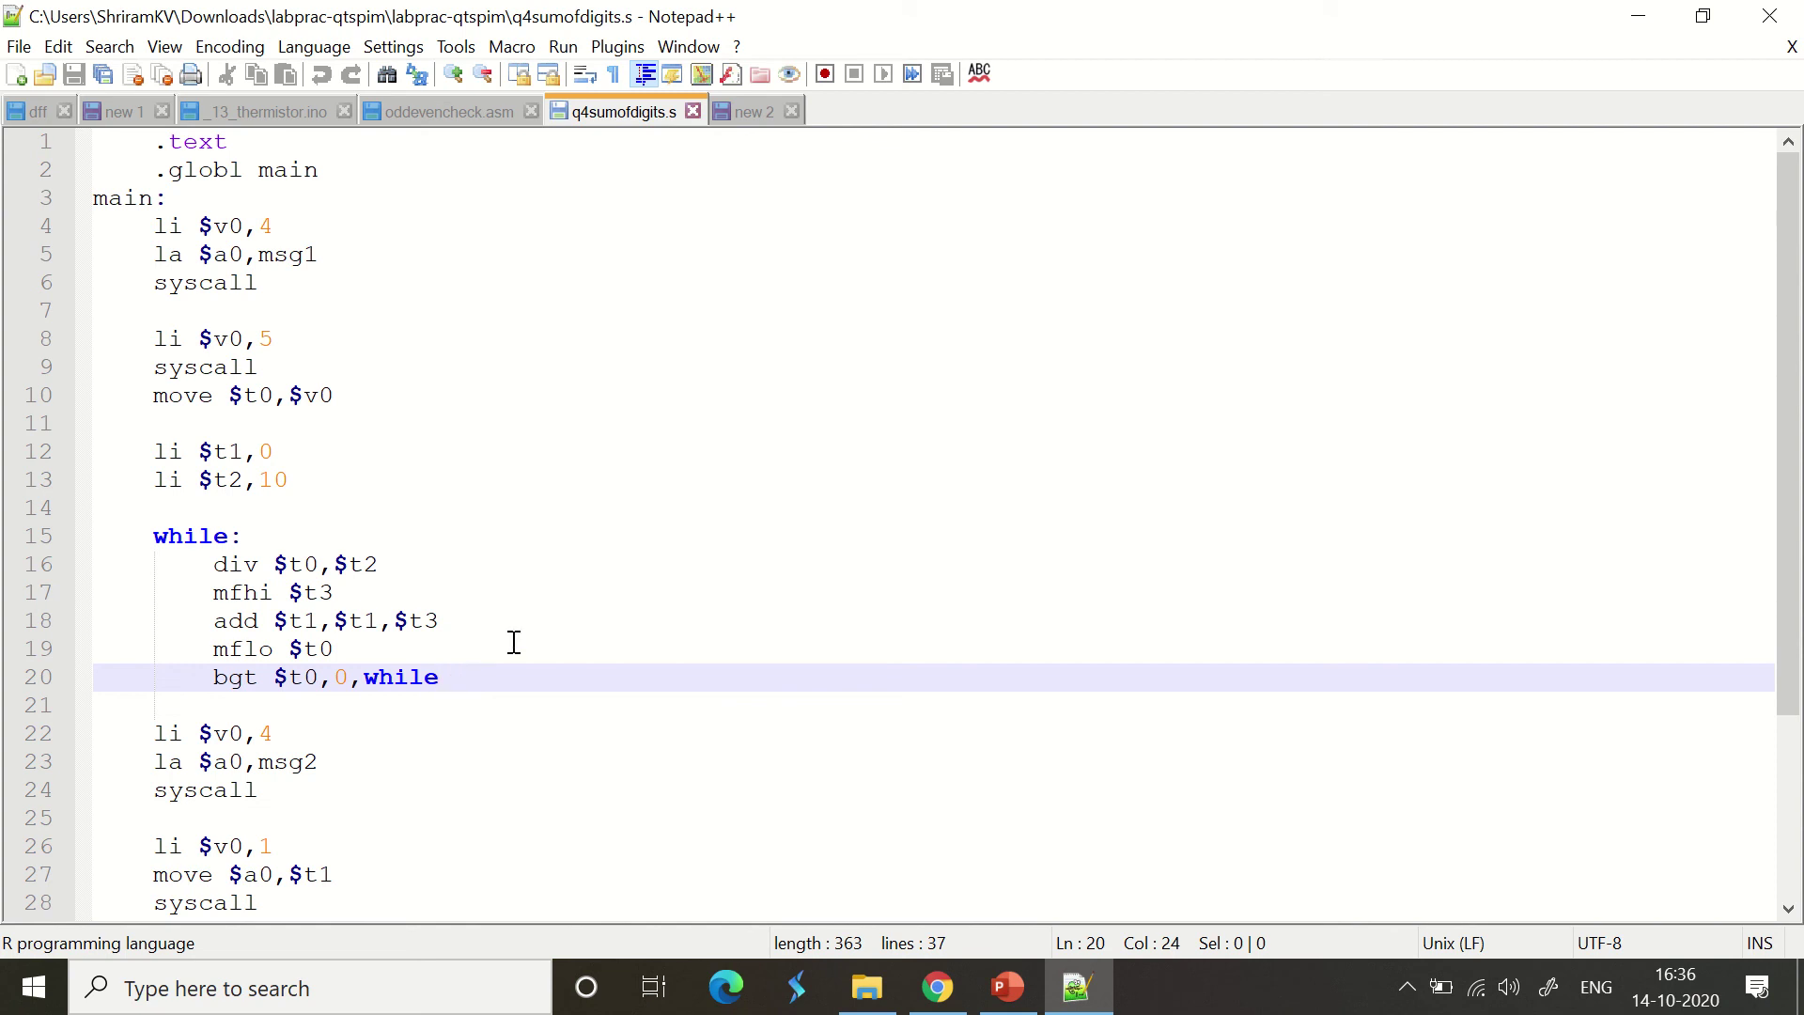
left_click_drag(333, 592, 242, 564)
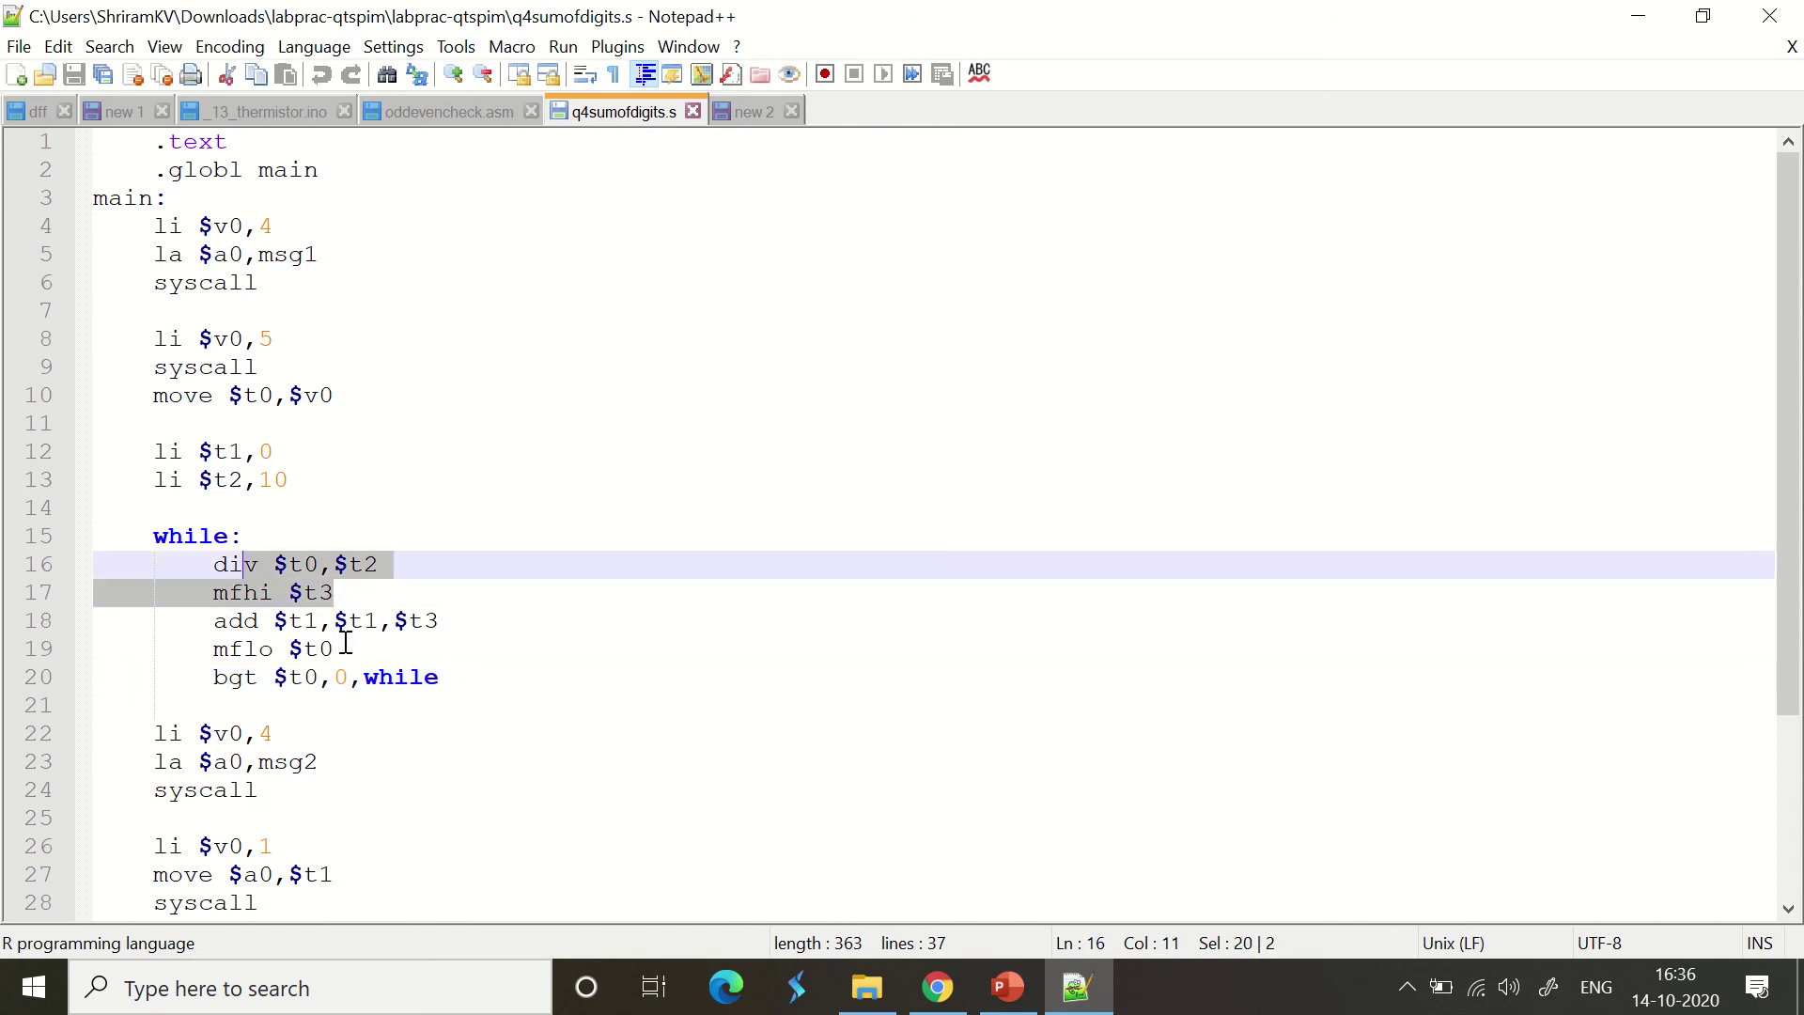
left_click_drag(334, 648, 244, 649)
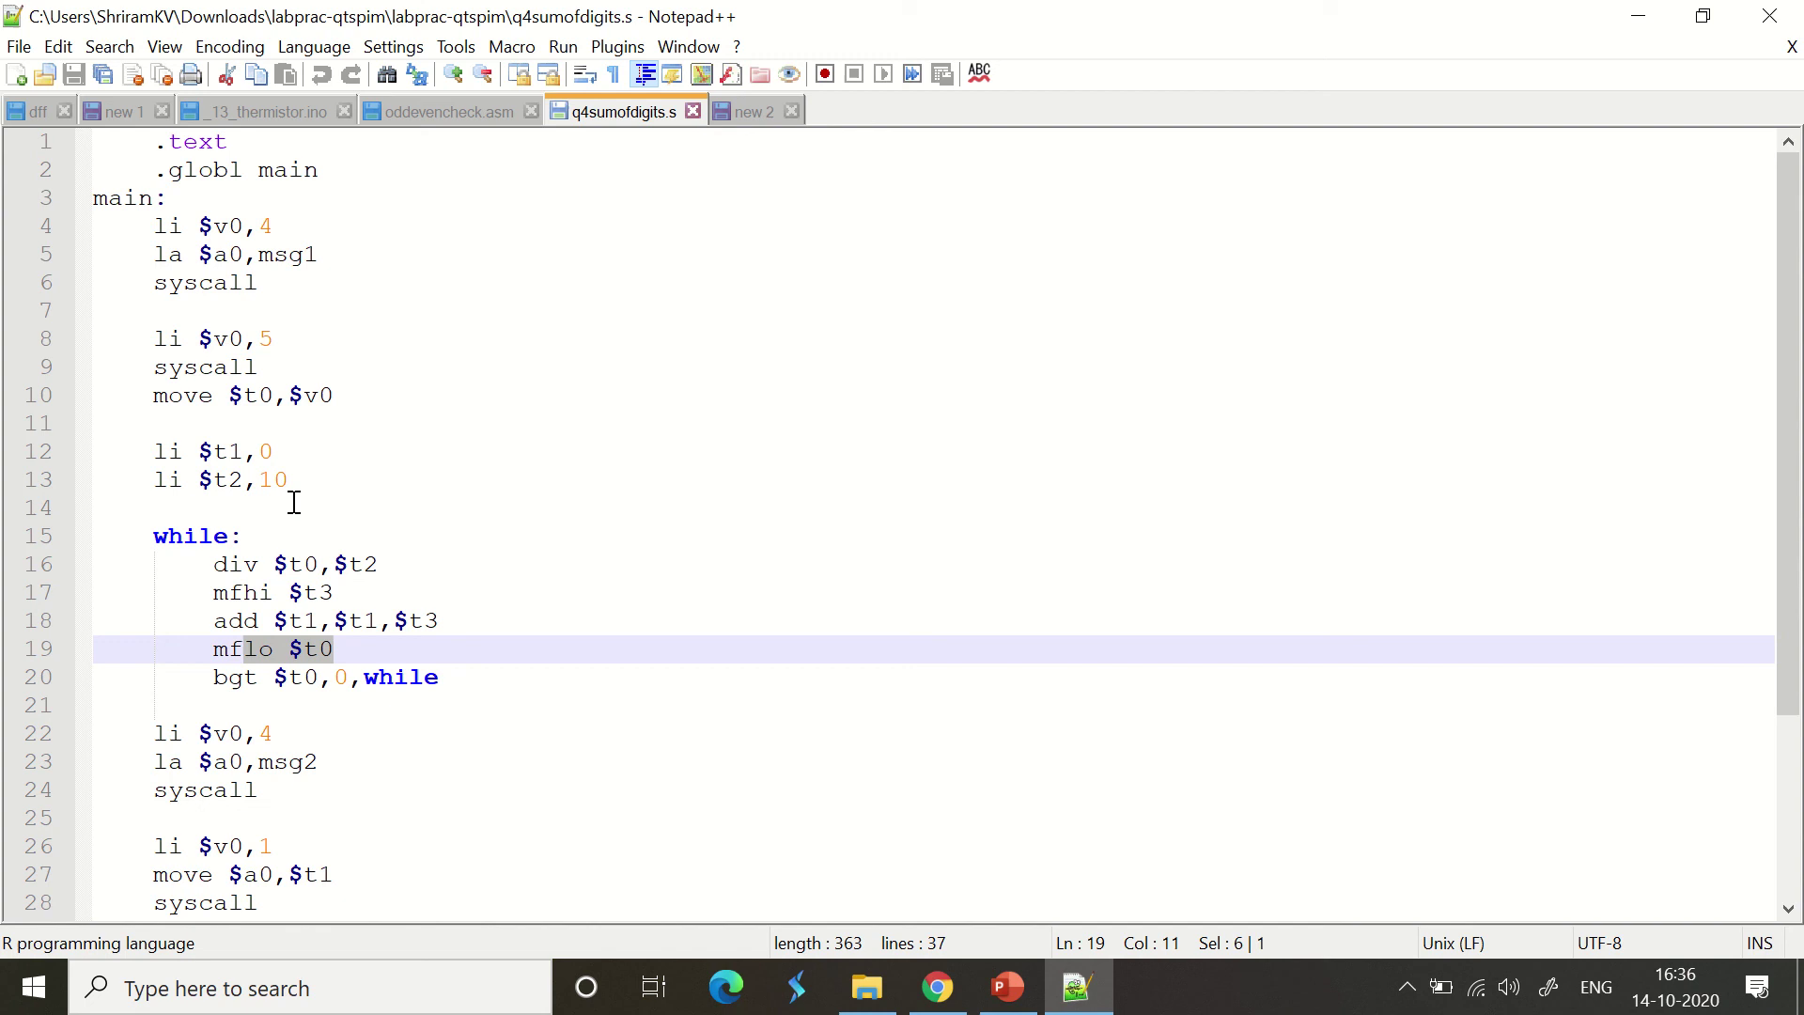
scroll(490, 615, "down", 1)
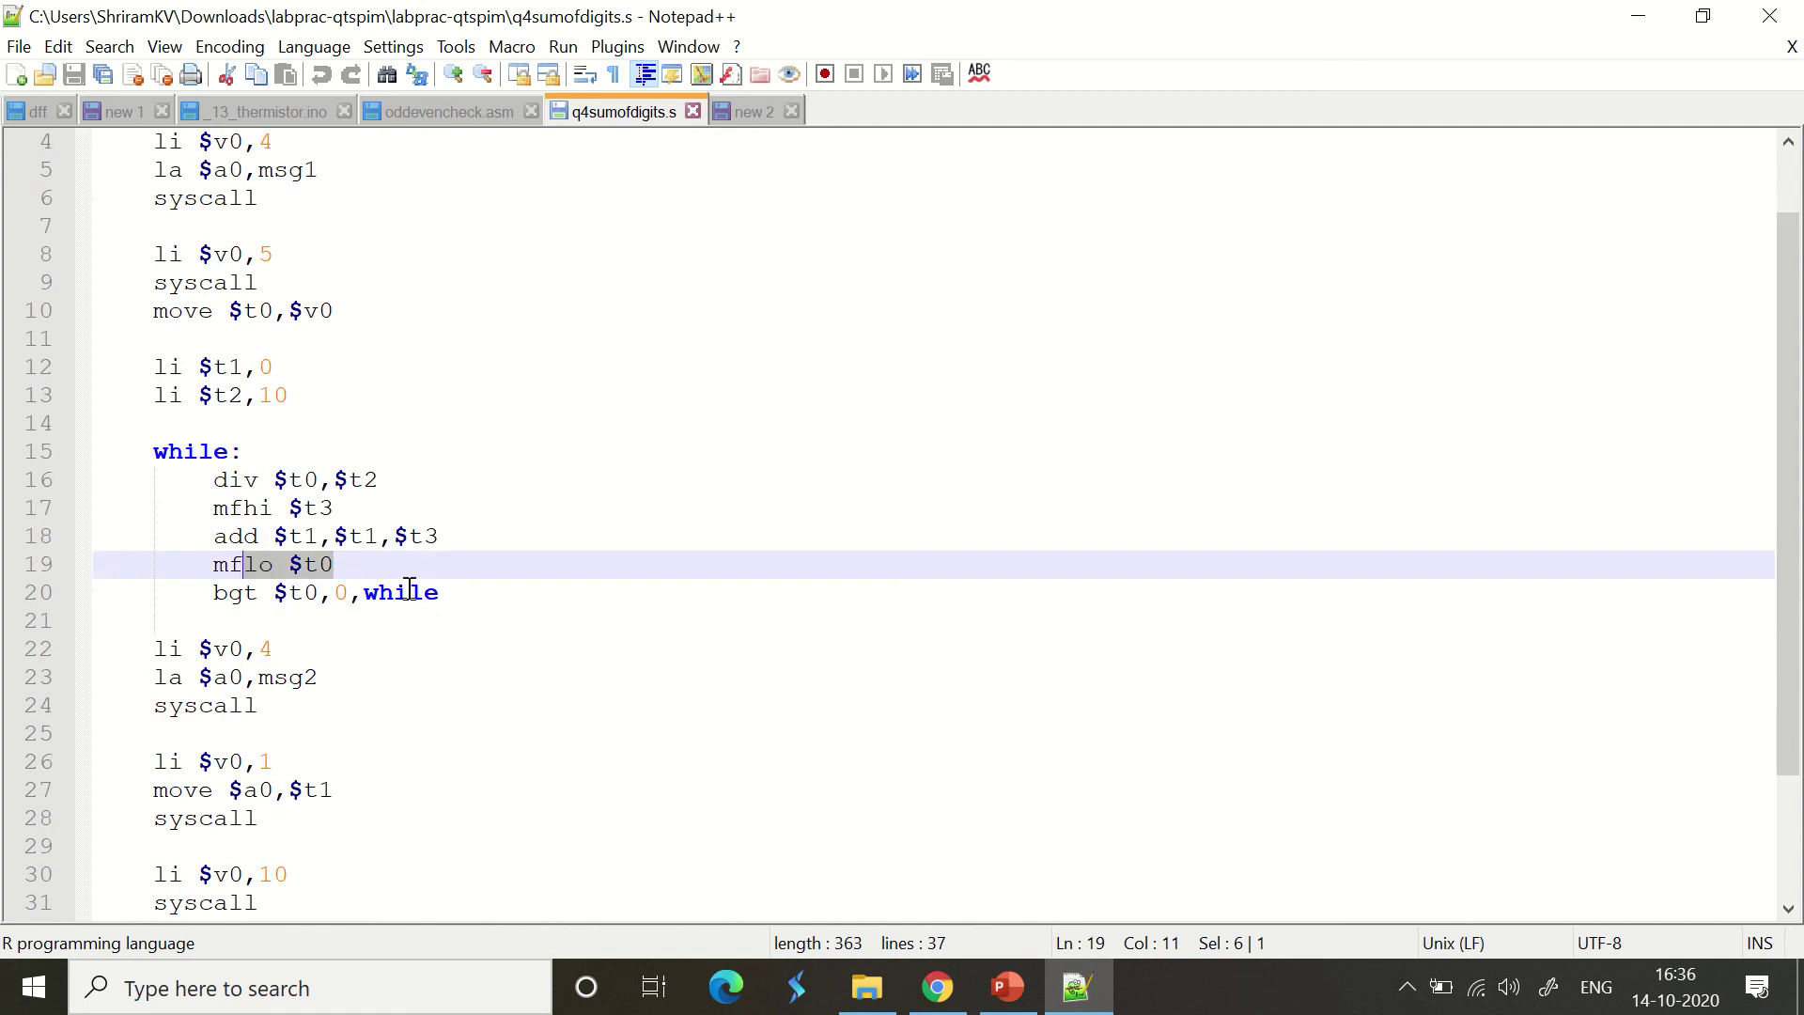
scroll(352, 682, "down", 2)
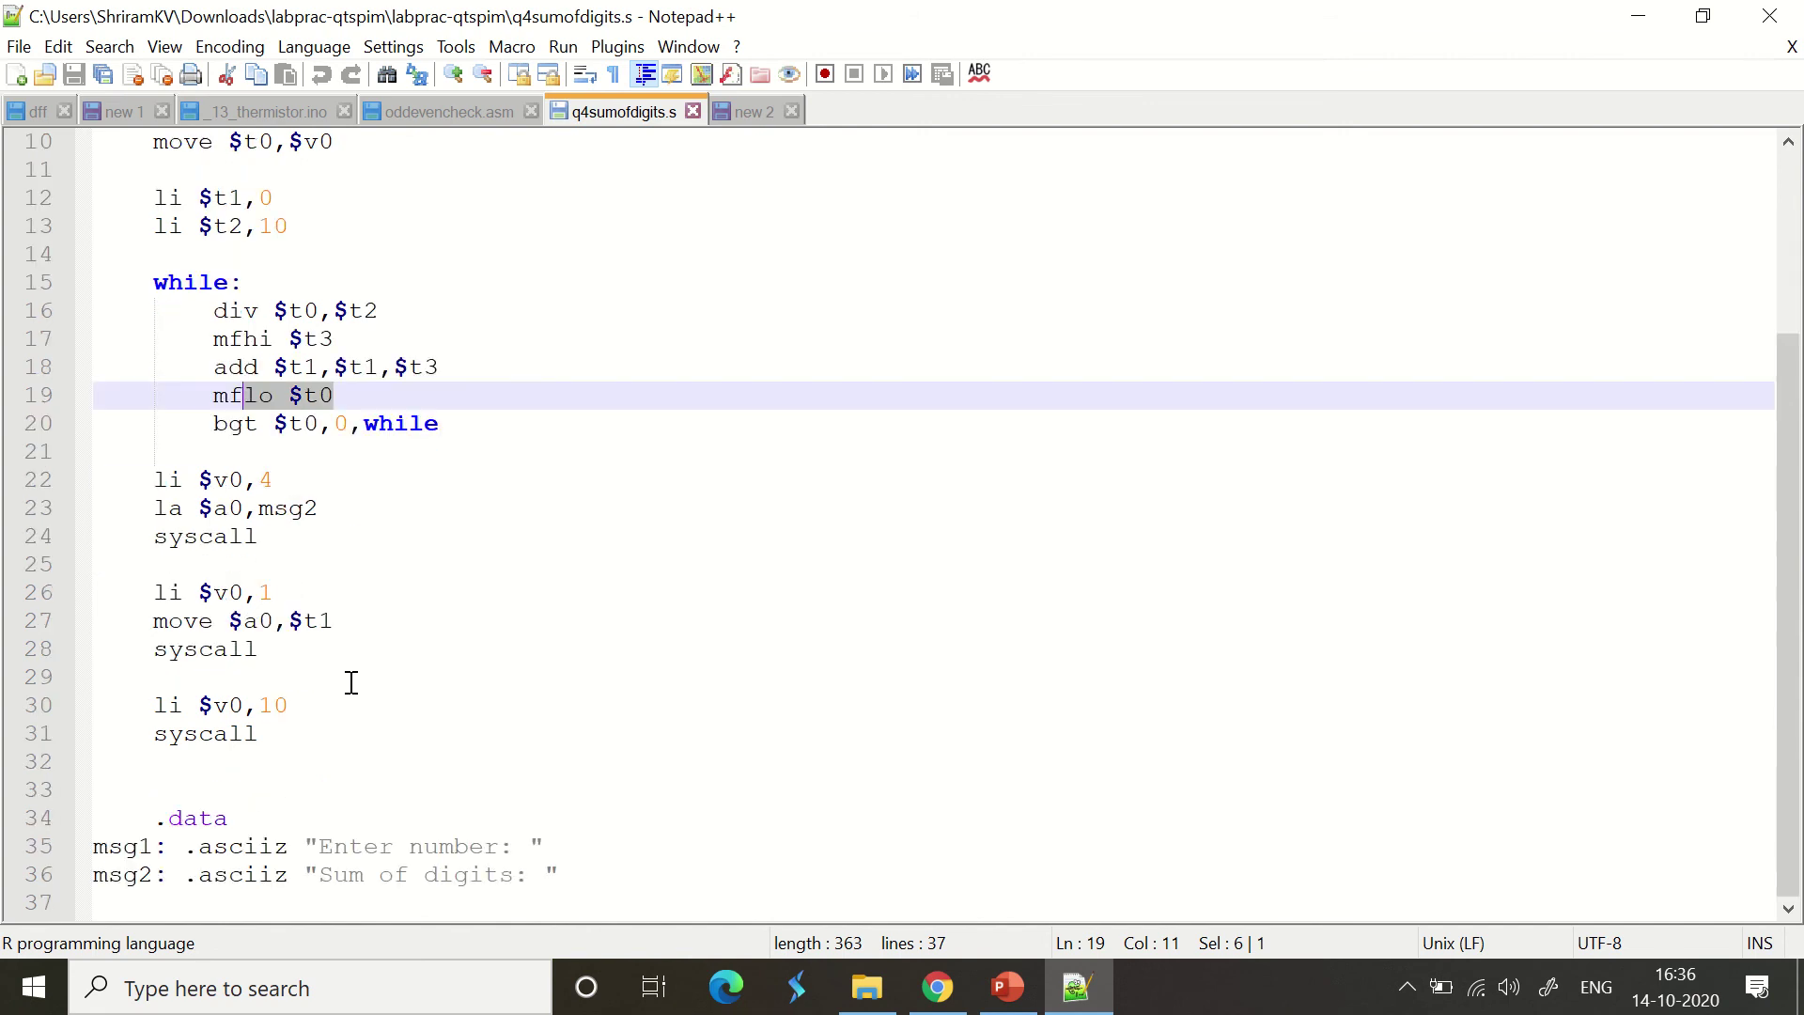
- Highlight msg2, the 'Sum of digits' text and syscall codes 4, 1, 10, then launch QtSpim
left_click_drag(339, 509, 258, 509)
left_click_drag(336, 874, 479, 902)
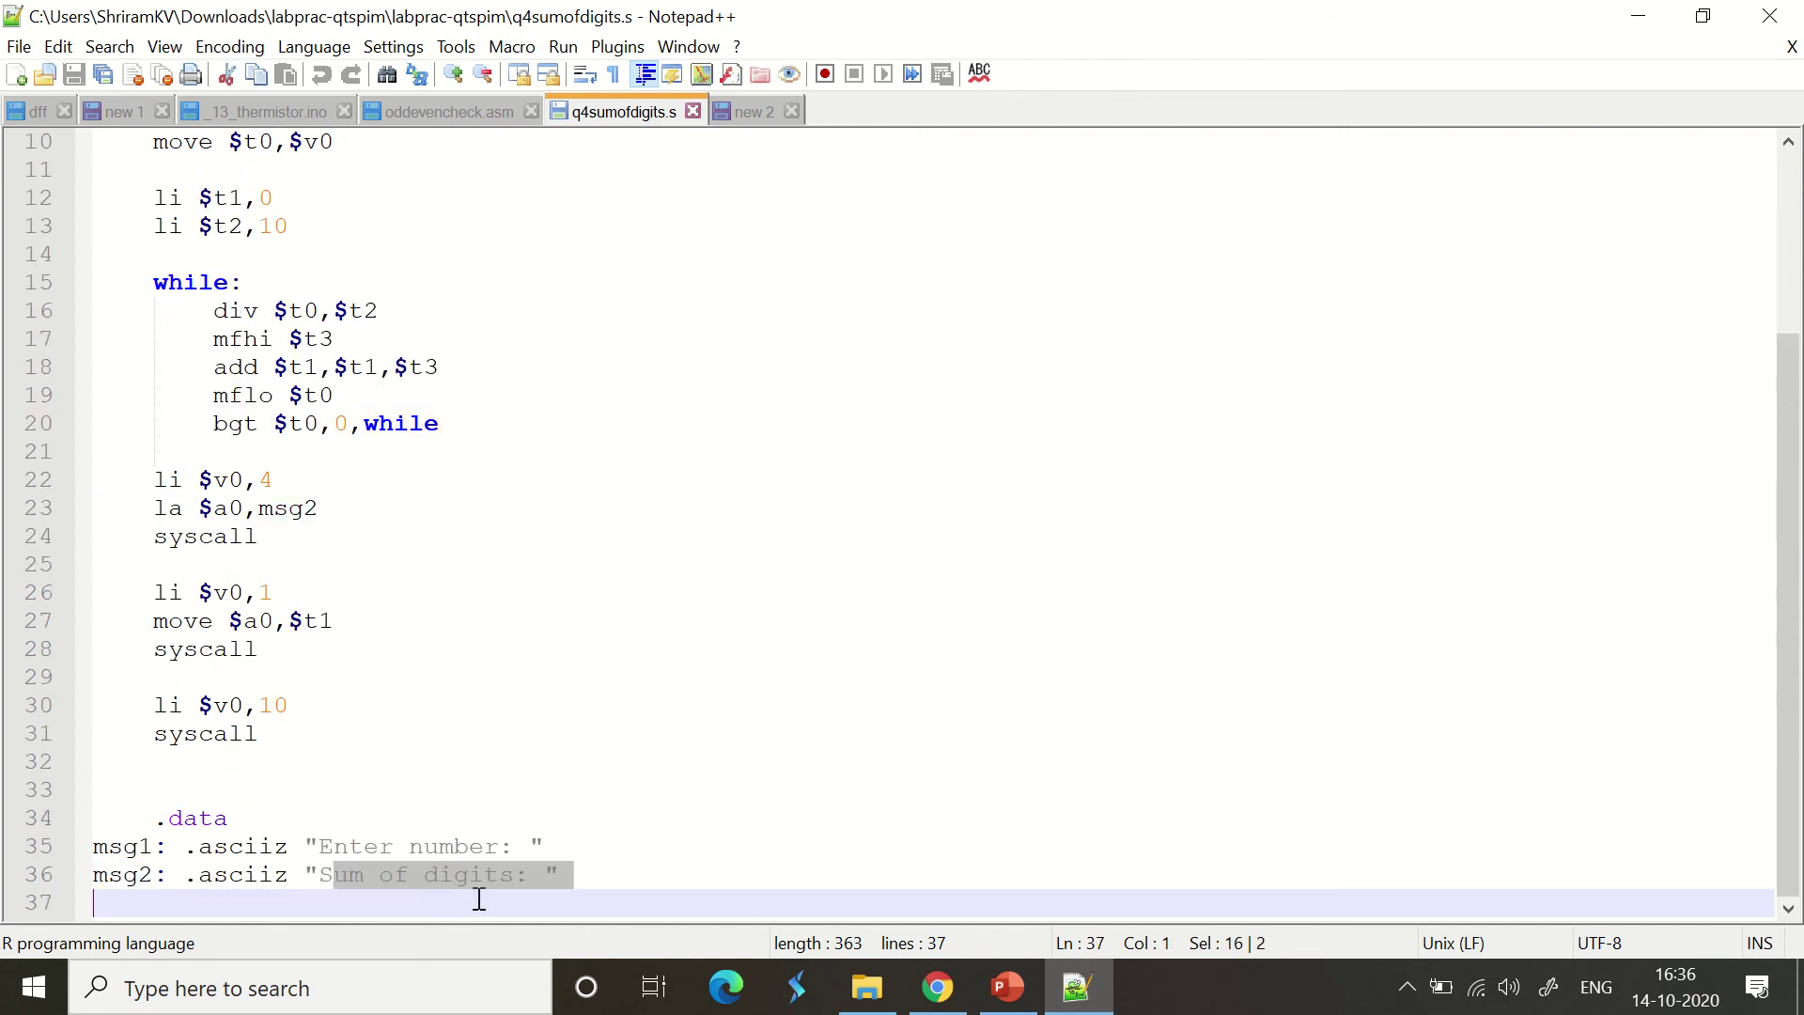
left_click_drag(276, 481, 262, 481)
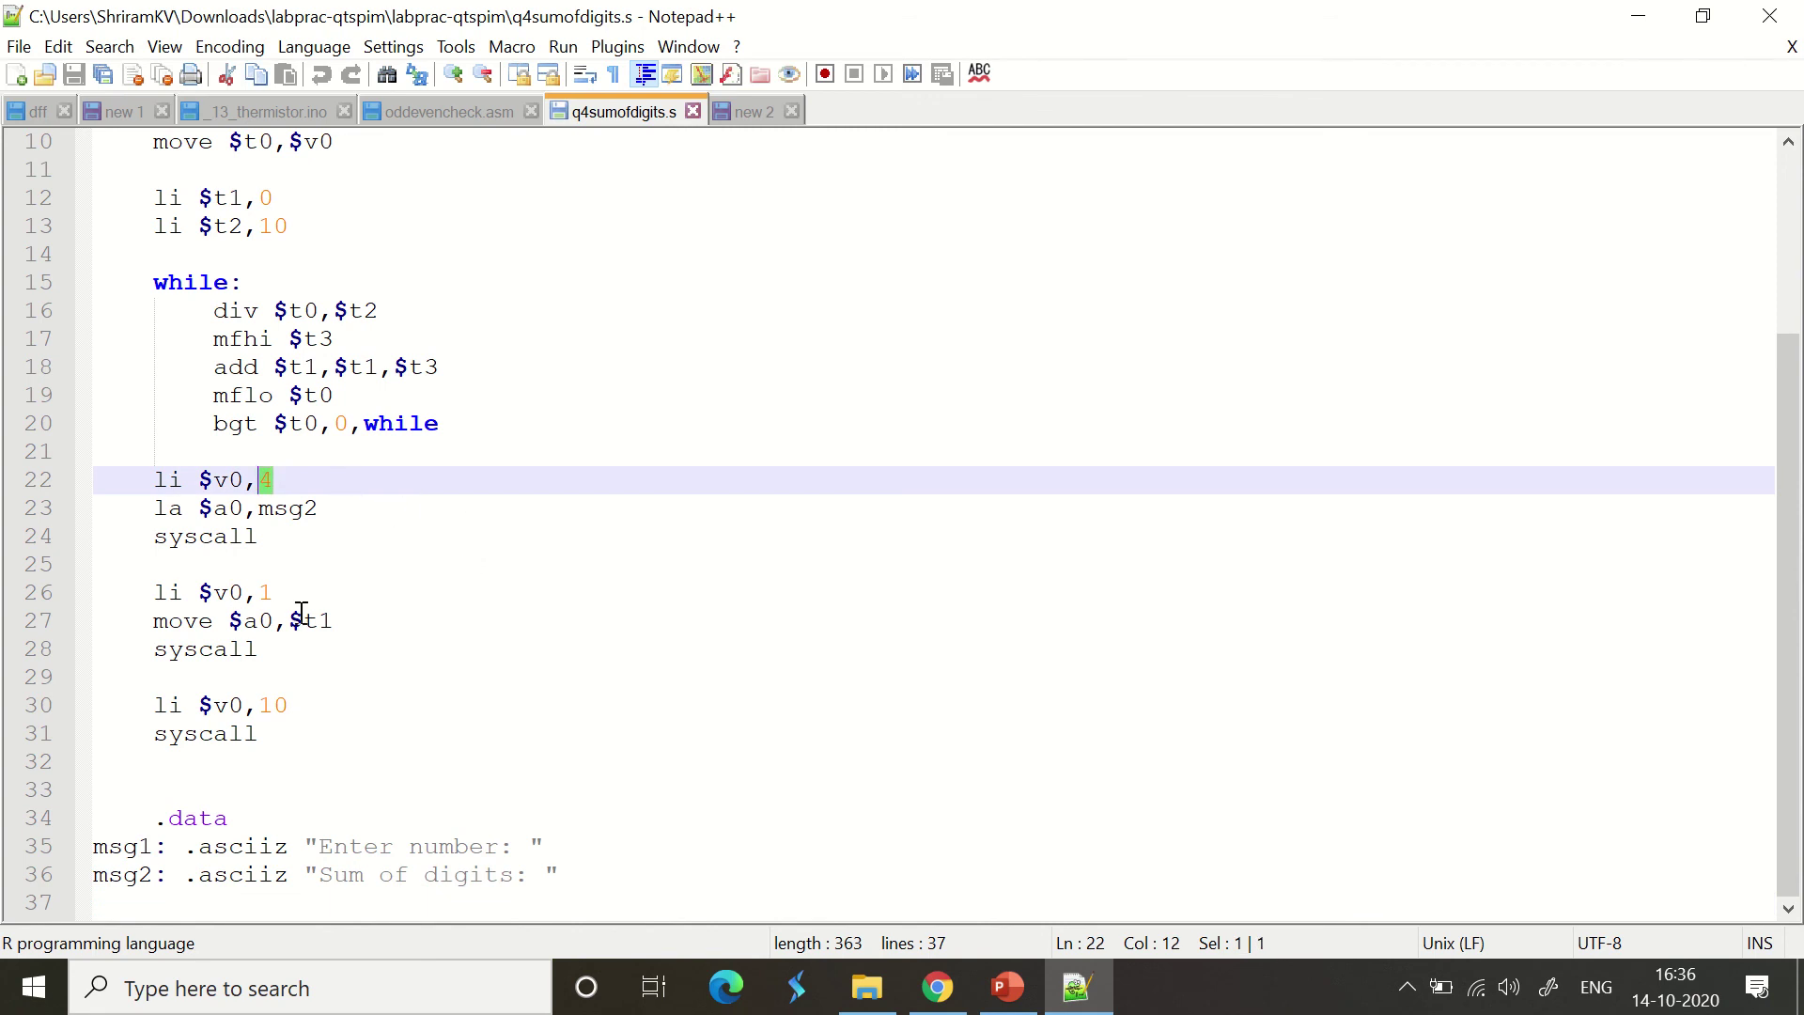
left_click_drag(275, 591, 261, 592)
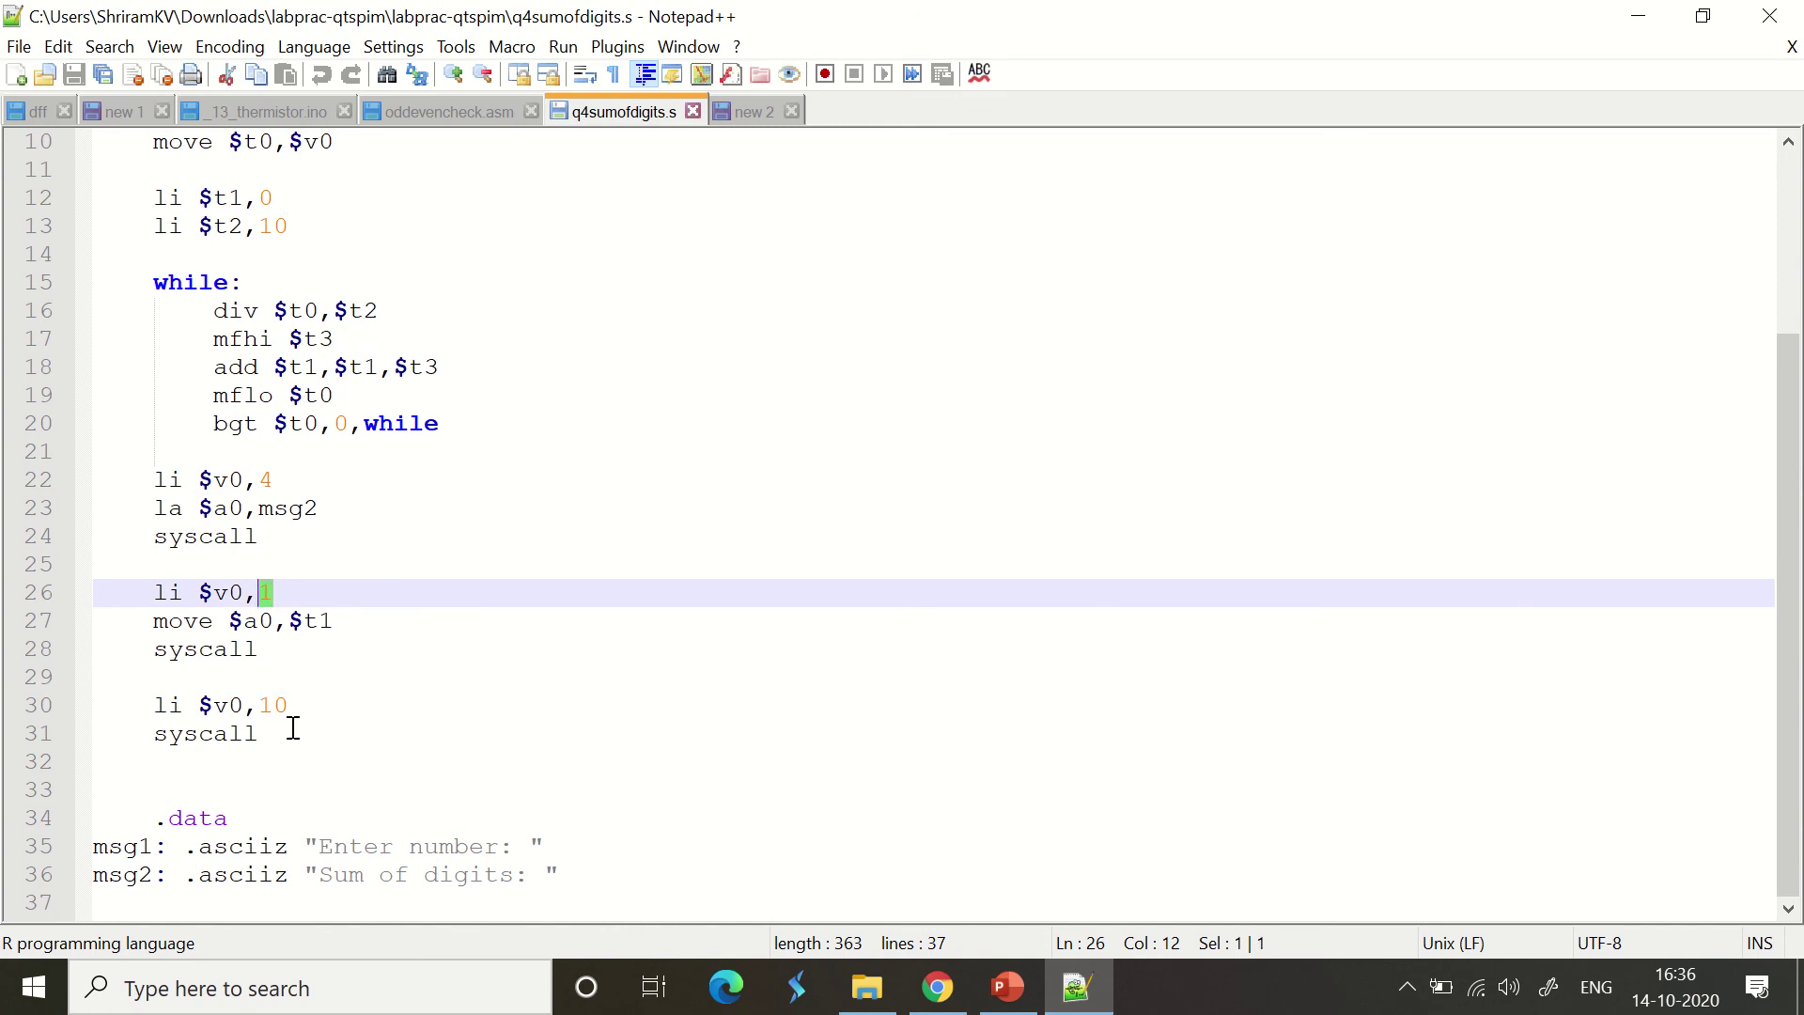
left_click_drag(290, 705, 259, 705)
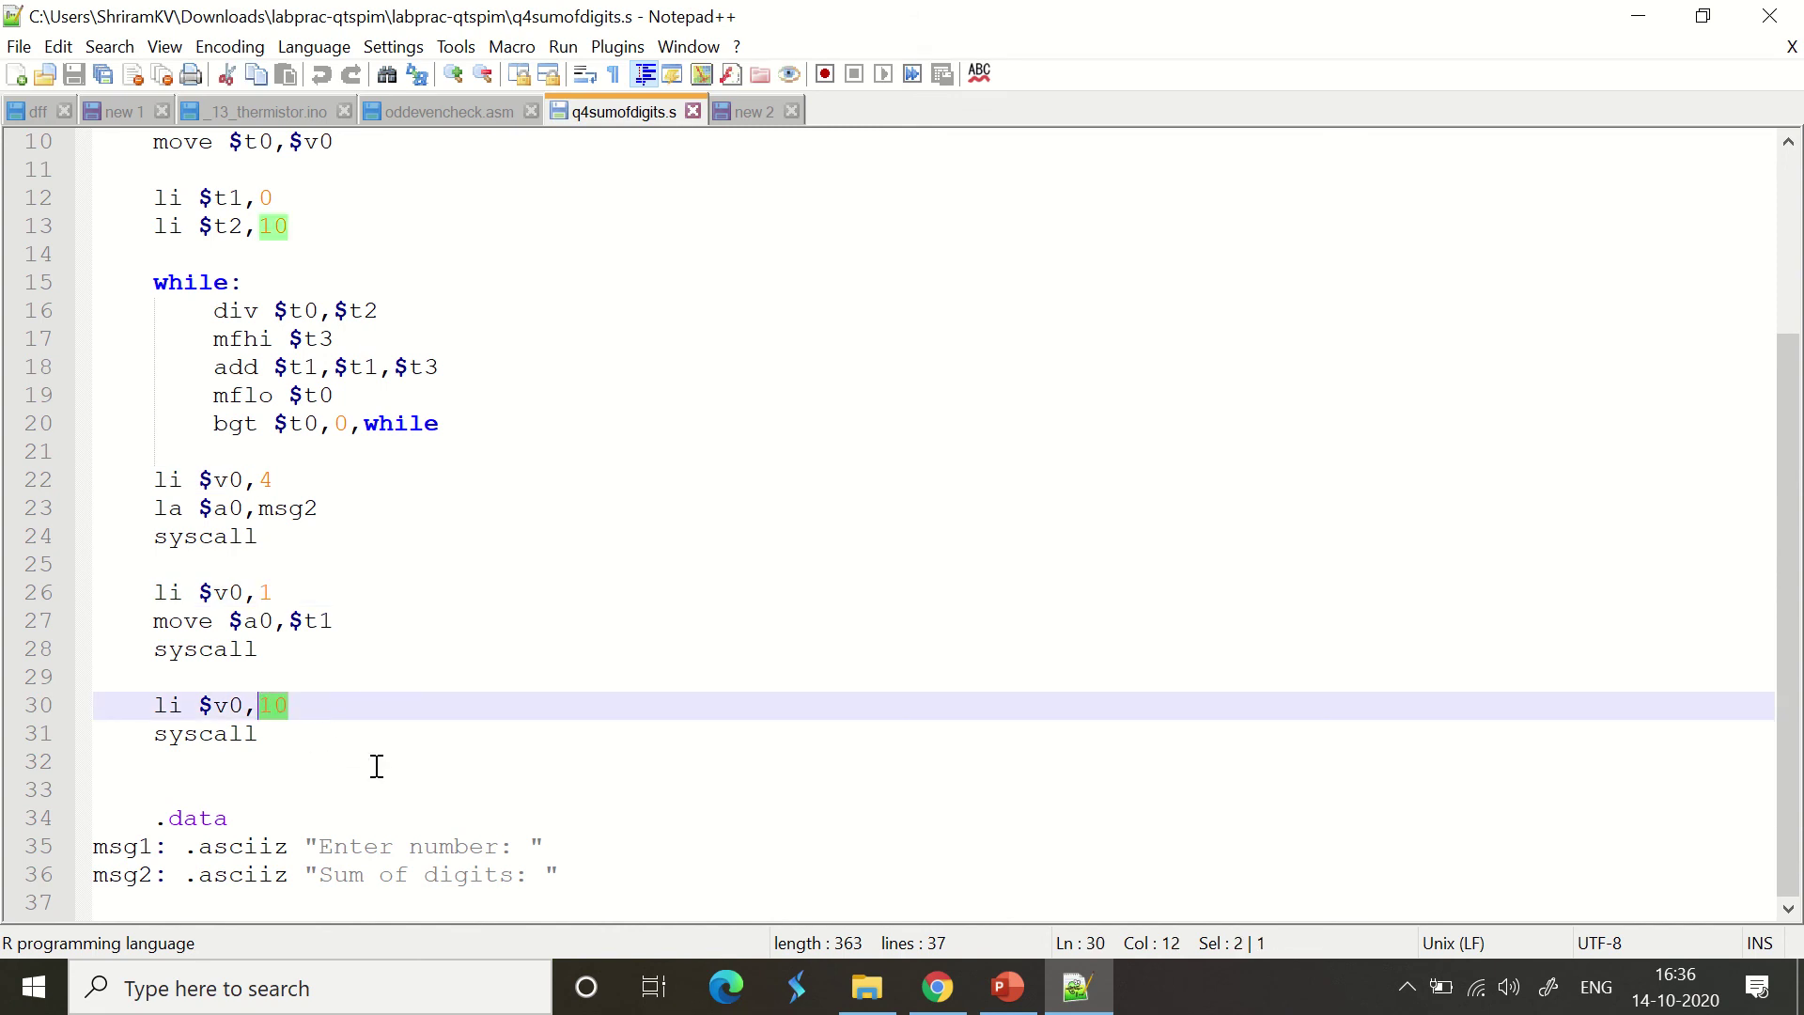
left_click(363, 987)
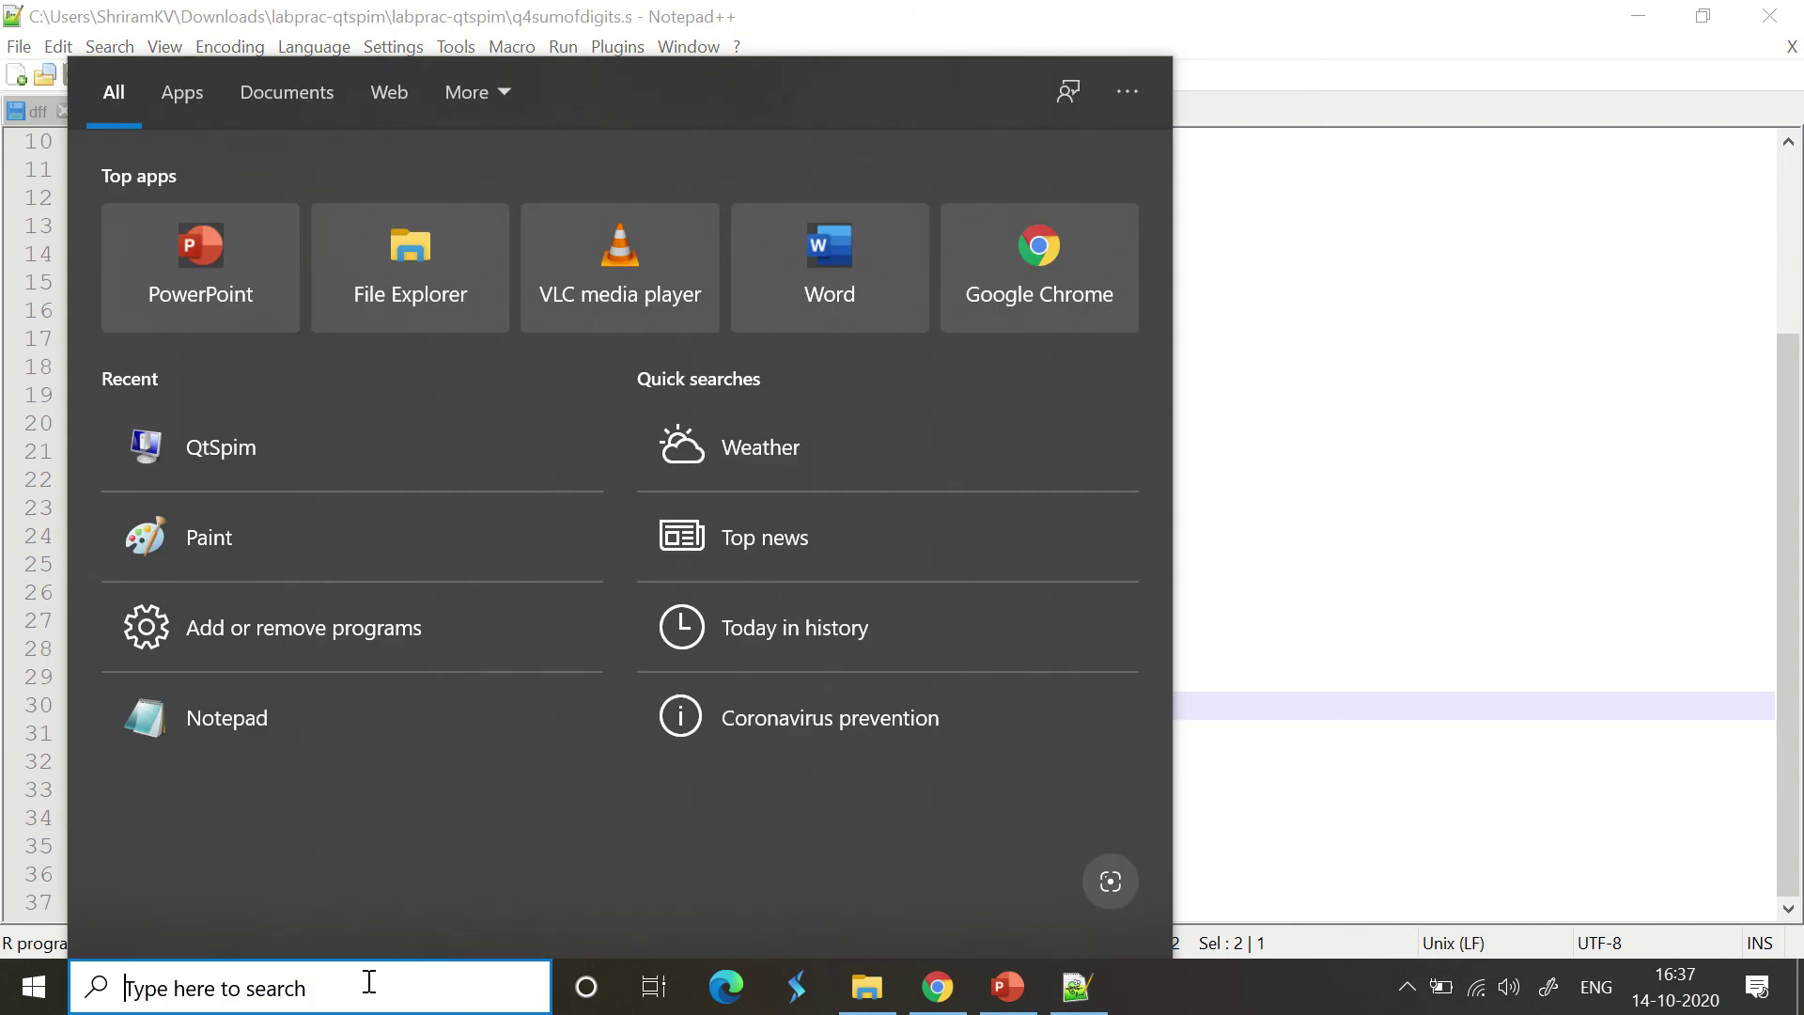
type("qt")
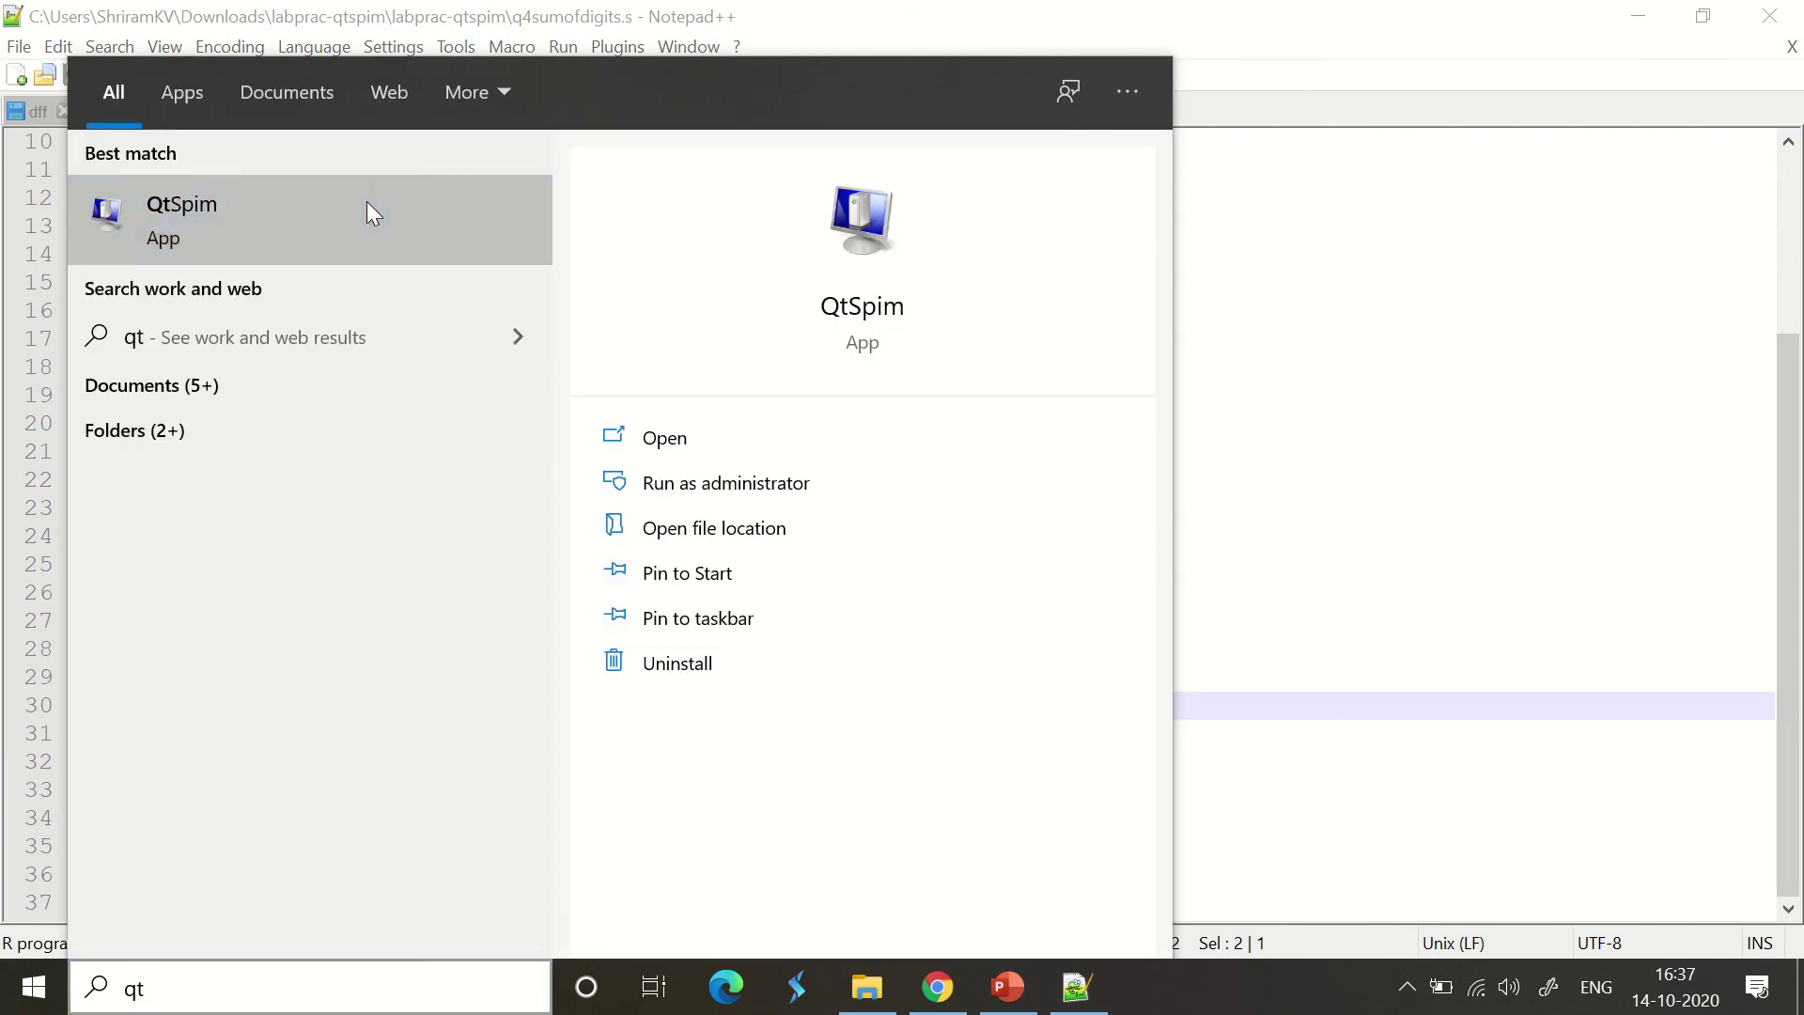
left_click(367, 210)
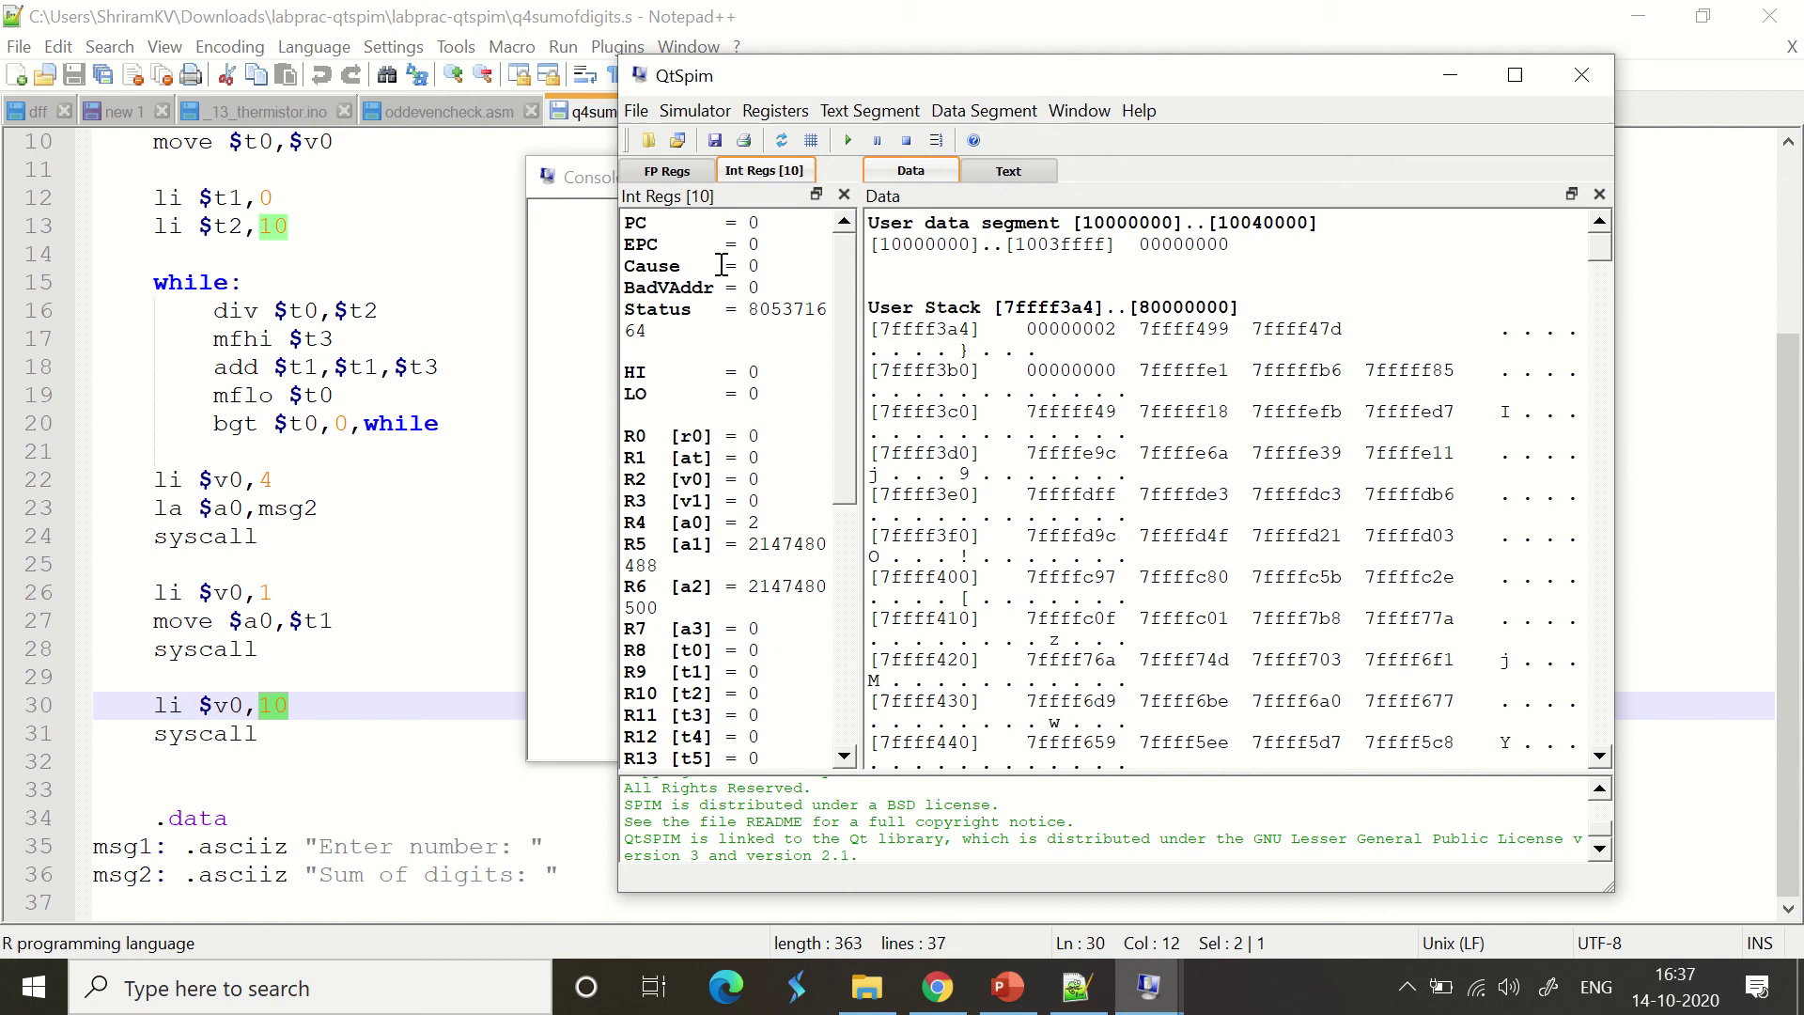
- Reinitialize the QtSpim simulator and load q4sumofdigits.s from the File menu
left_click(696, 110)
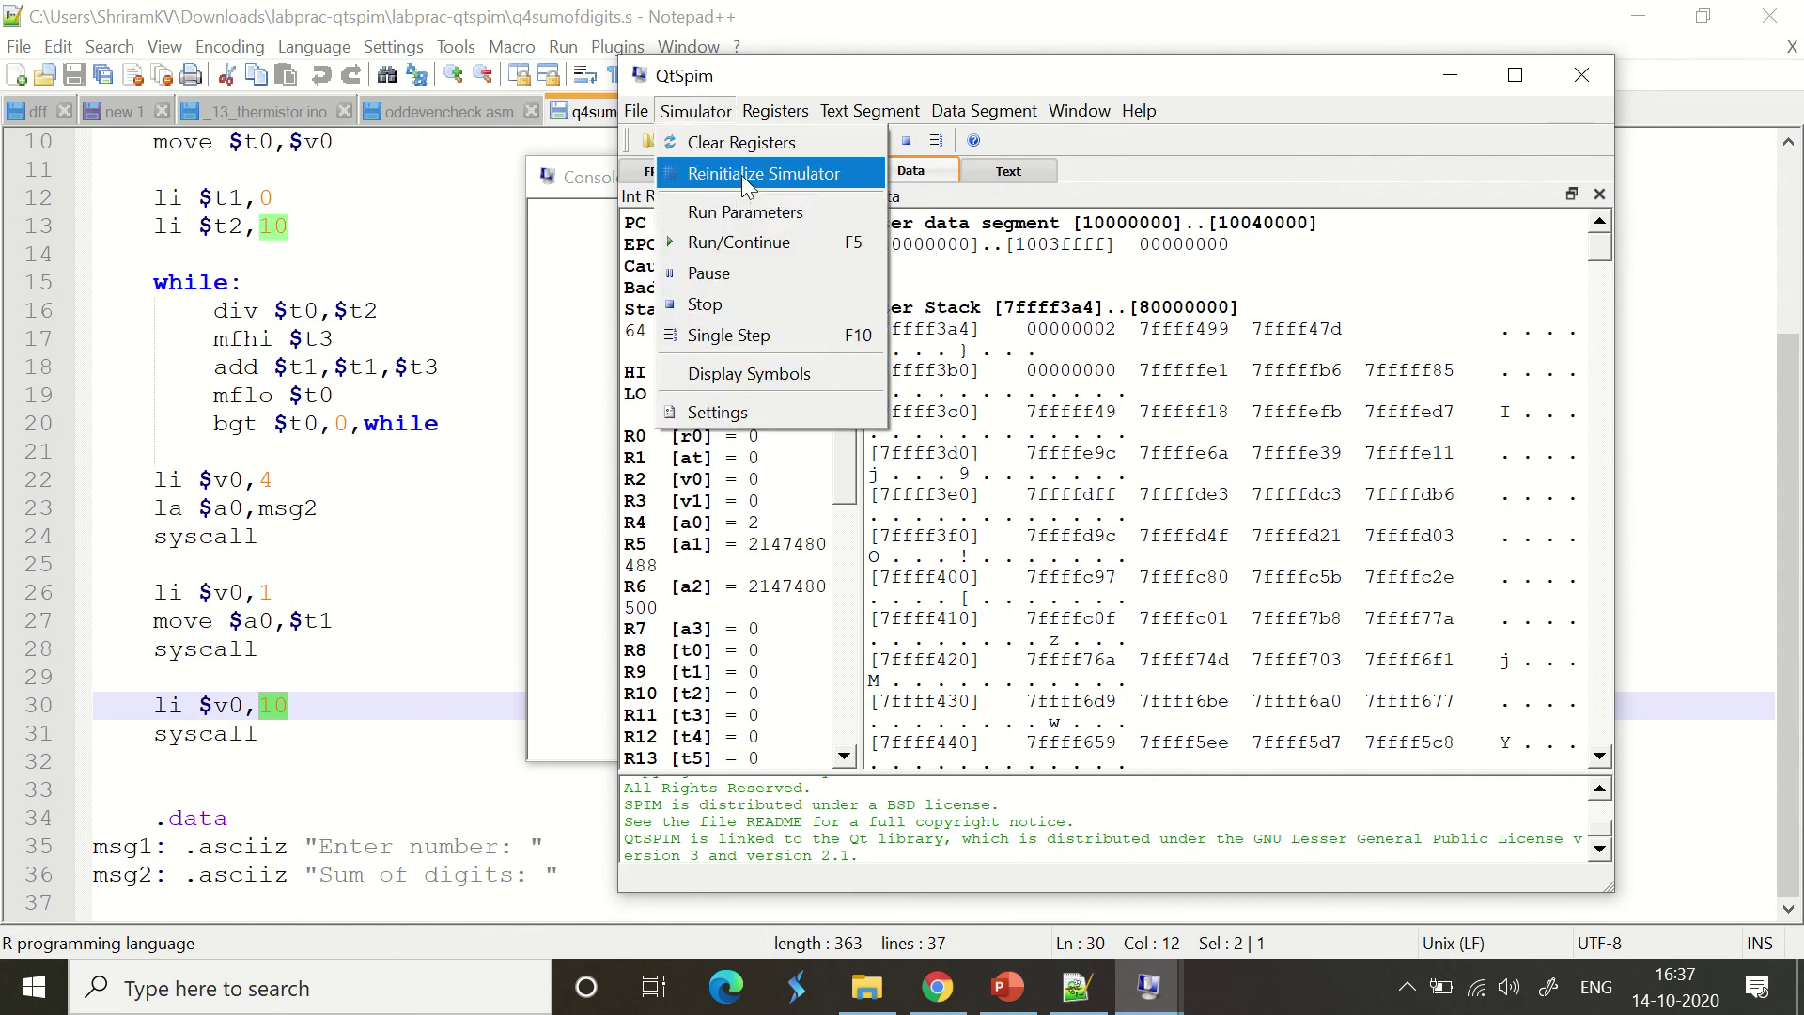
left_click(745, 174)
left_click(638, 110)
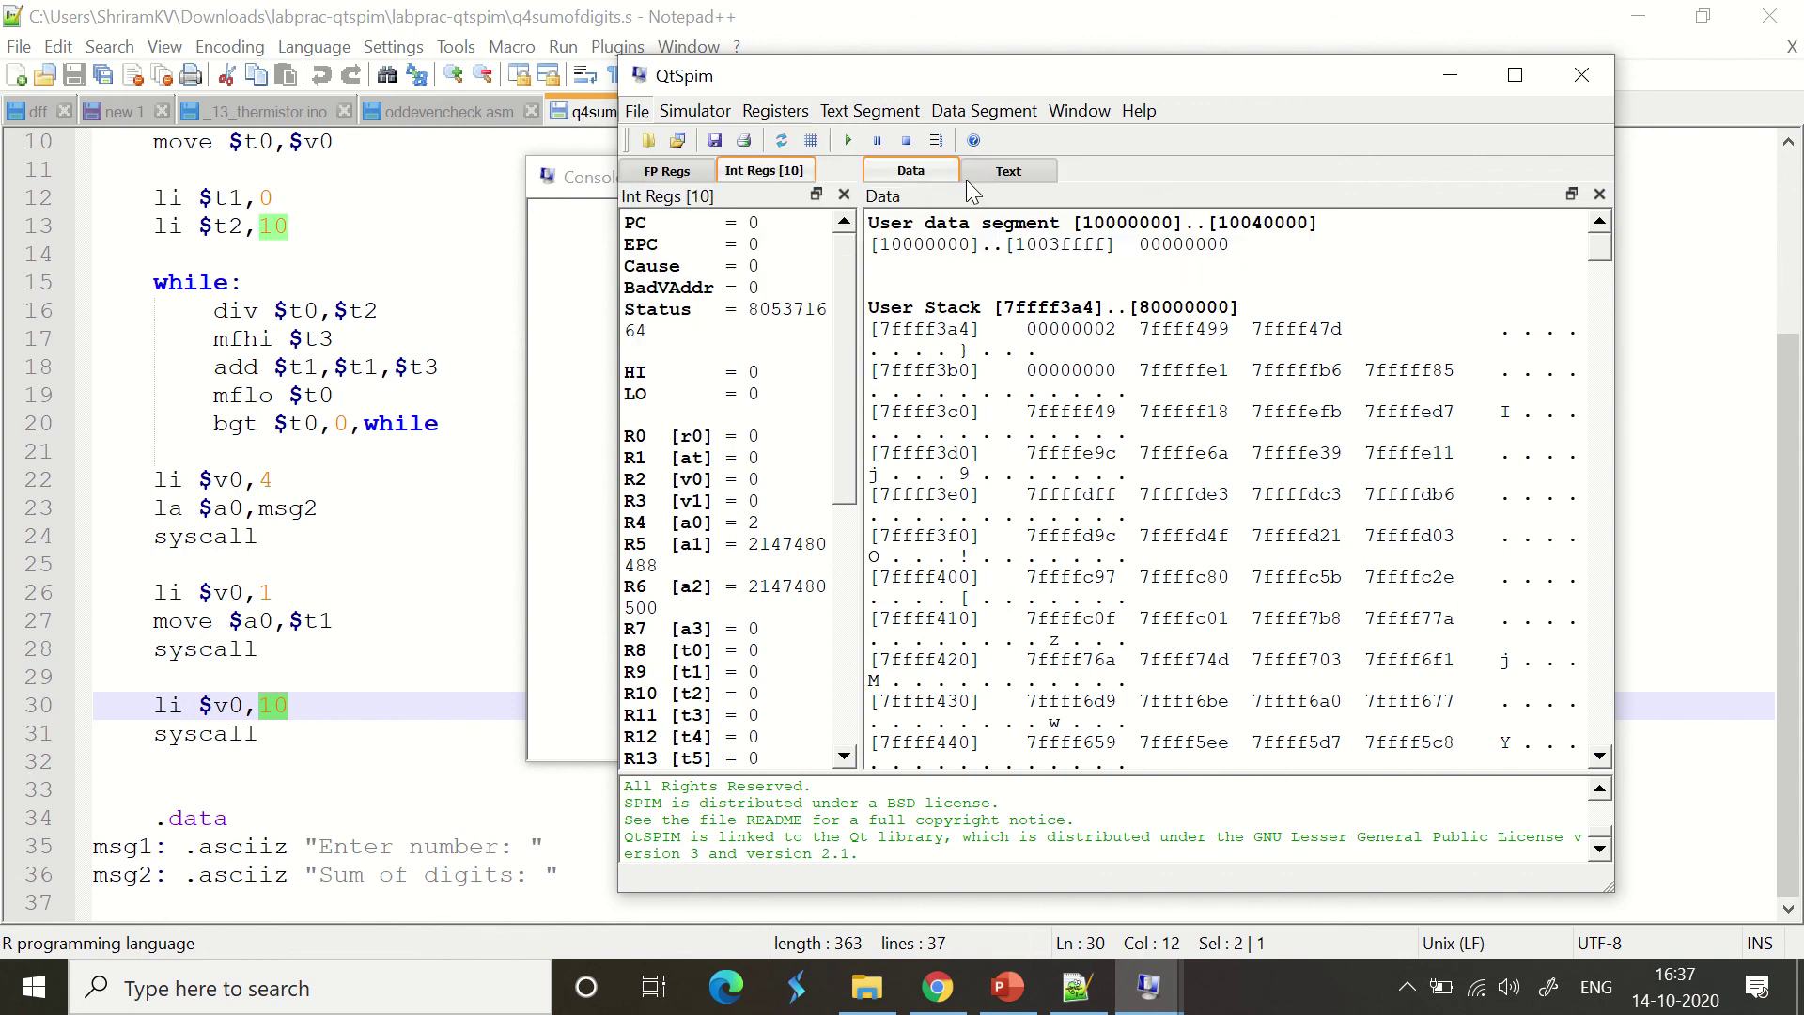
- Run the program and enter 123, getting 'Sum of digits: 6'
left_click(848, 142)
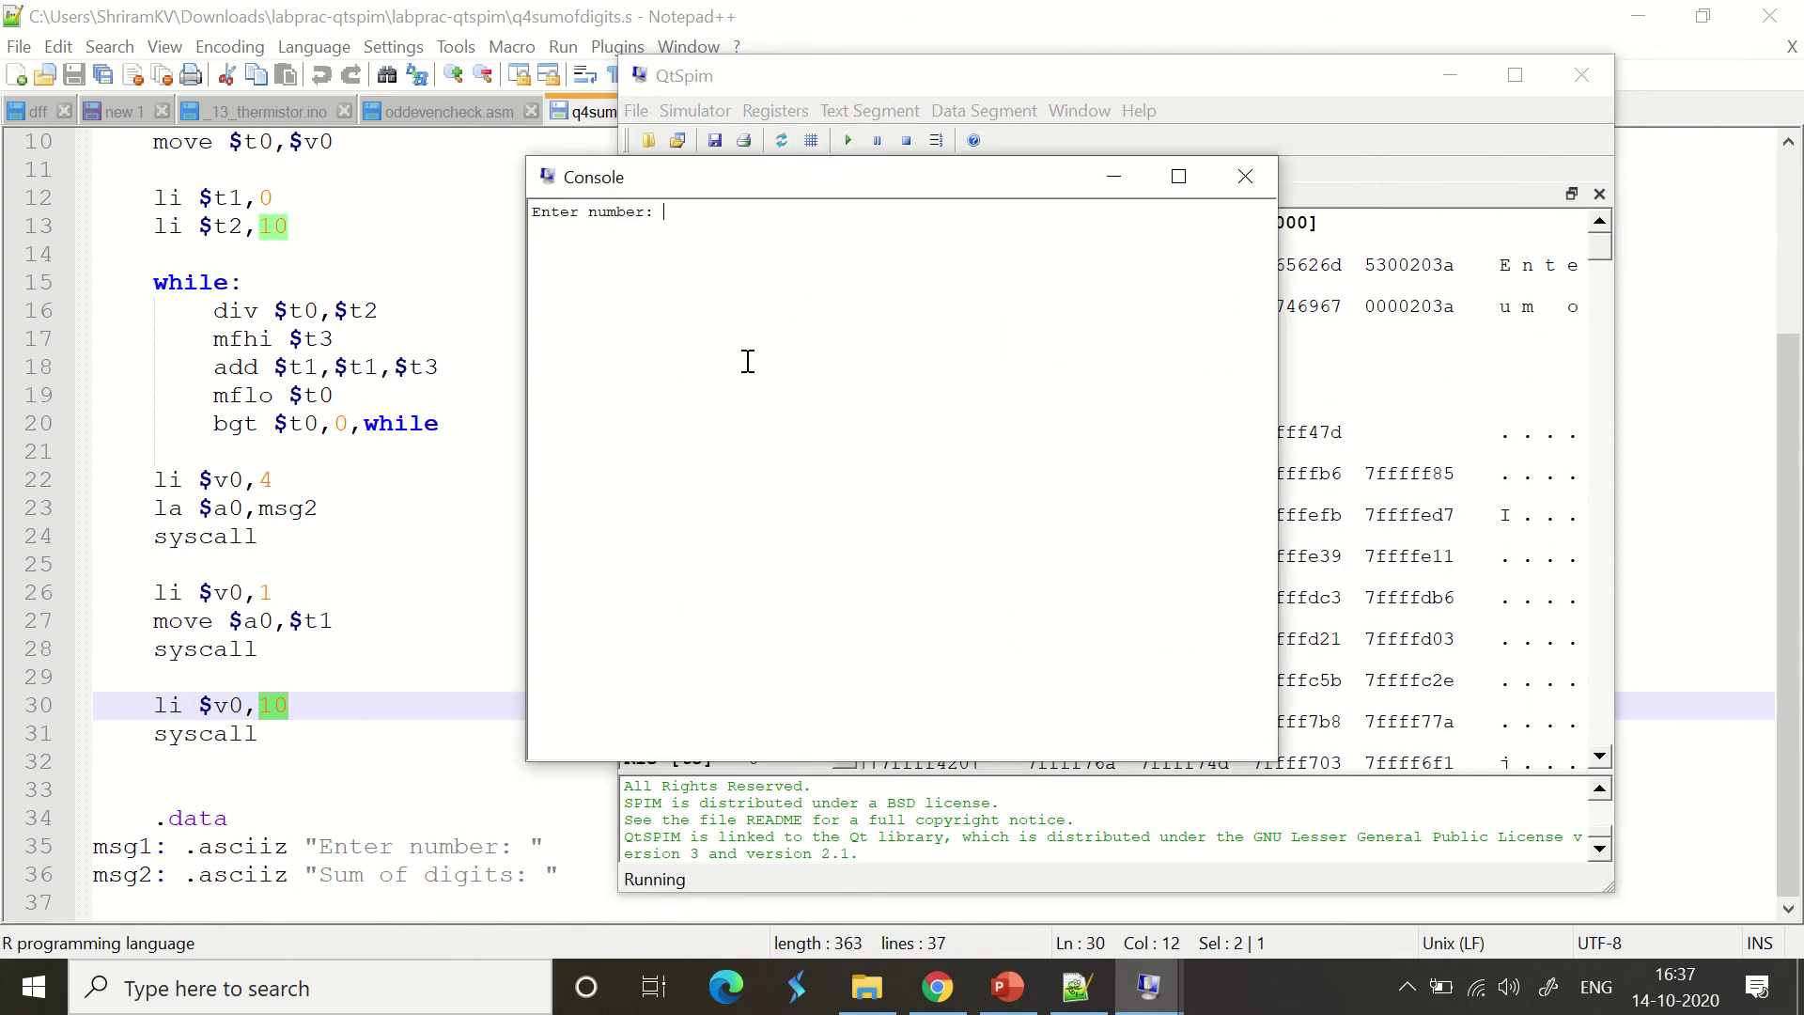
type("123")
key("Return")
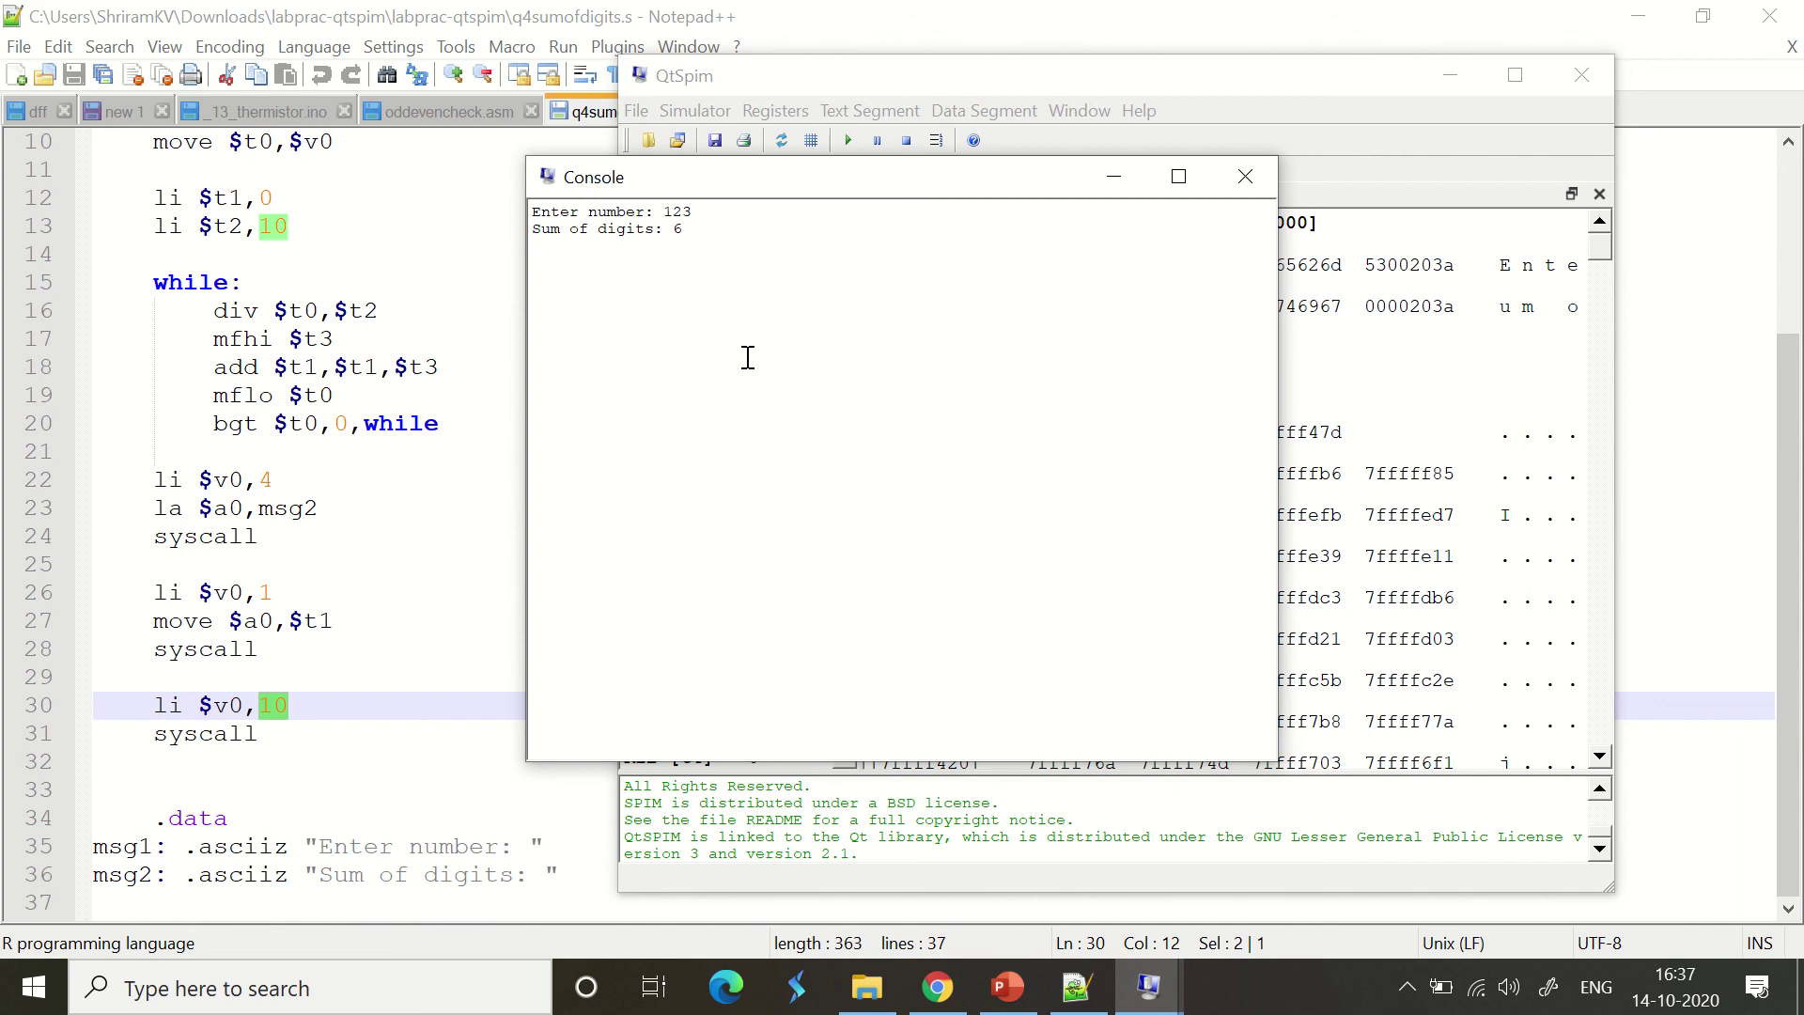